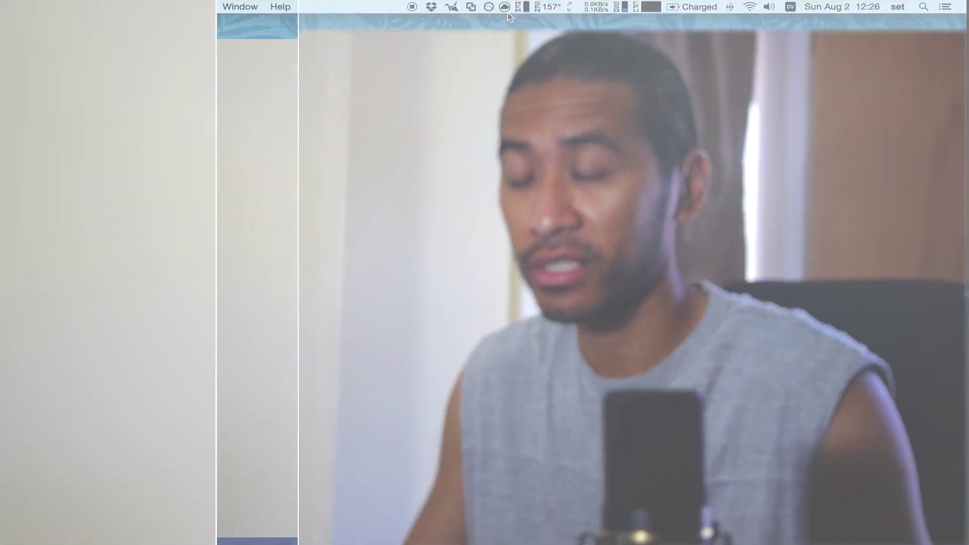
Step: Launch Razer Synapse from the menu bar and show the mouse's side-button keymaps
{"action": "left_click", "coordinate": [504, 7]}
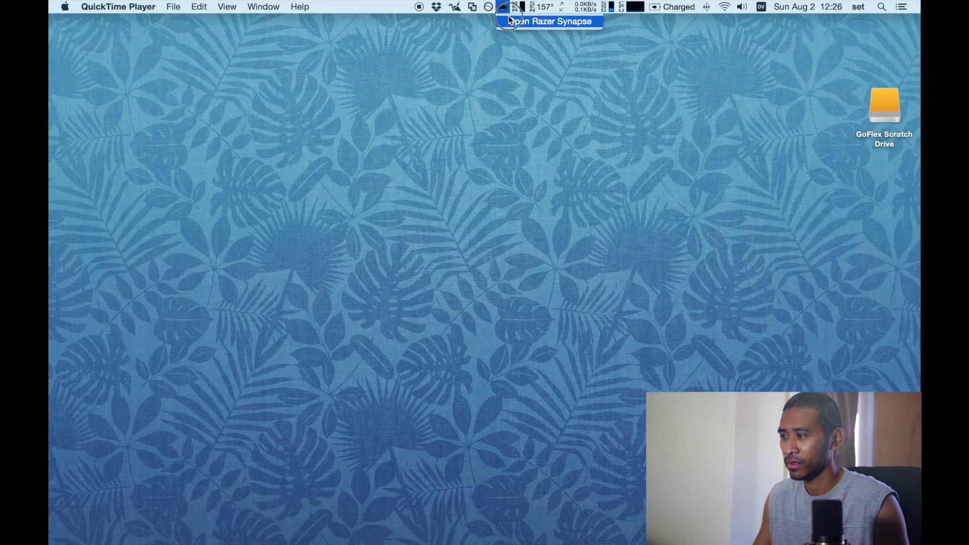
{"action": "left_click", "coordinate": [509, 20]}
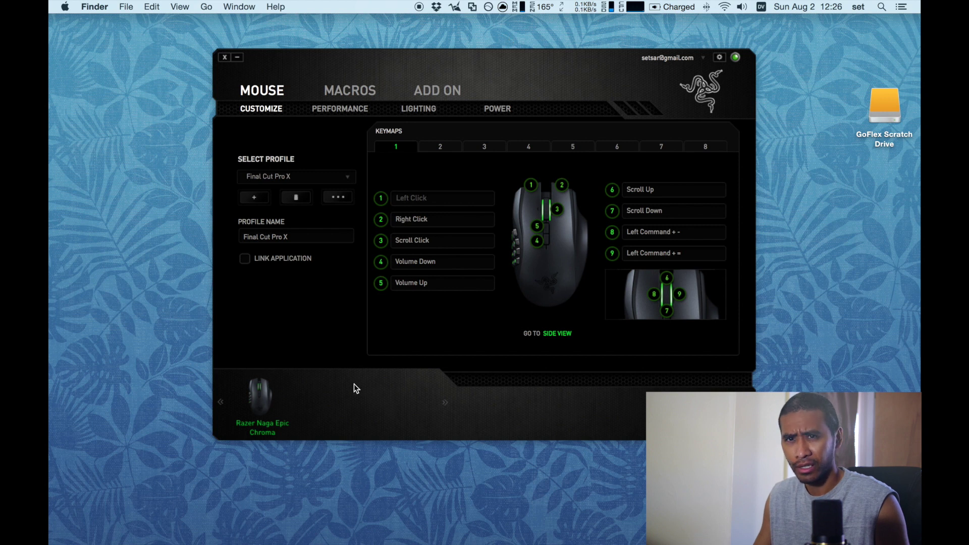
{"action": "key", "text": "XF86AudioRaiseVolume"}
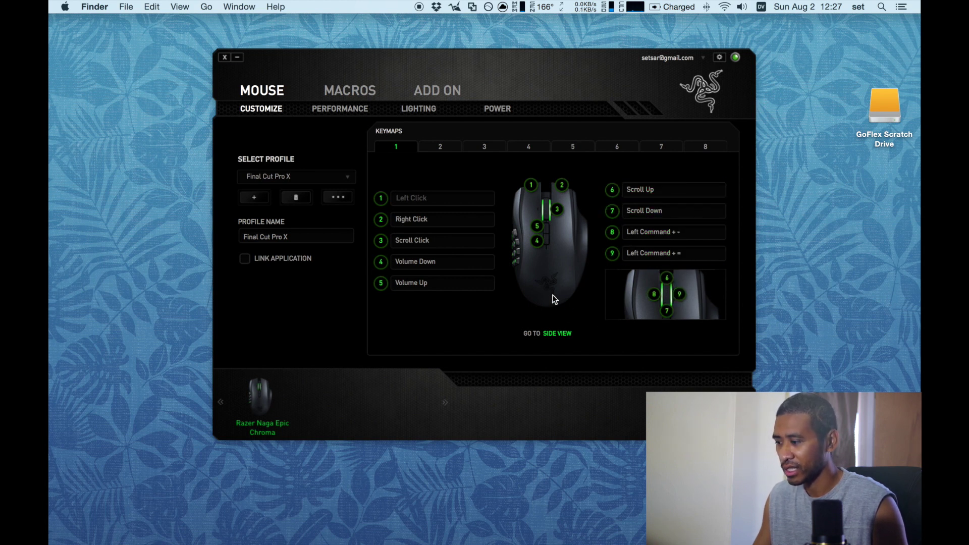
{"action": "left_click", "coordinate": [564, 335]}
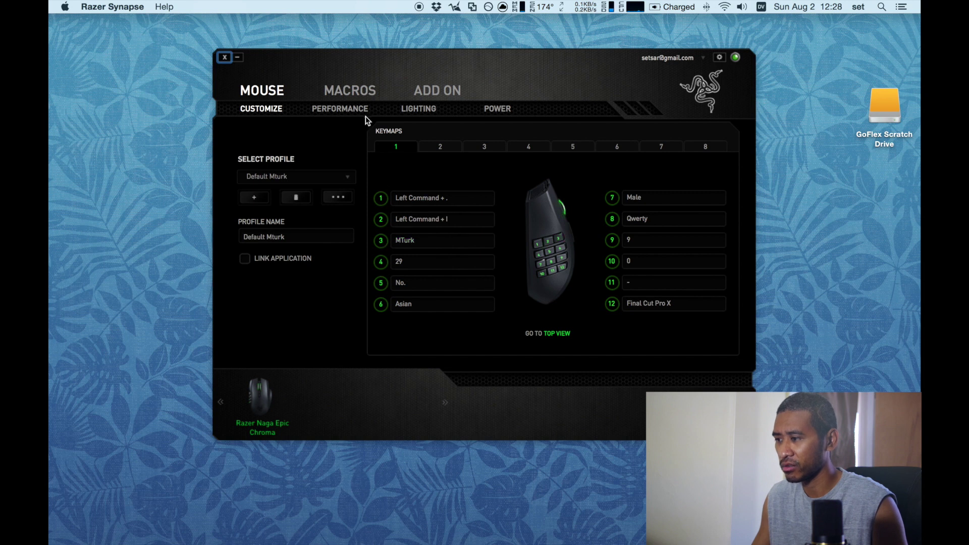
Step: Pick the Qwerty macro in the Macros section and set recording to No Delay
{"action": "left_click", "coordinate": [364, 93]}
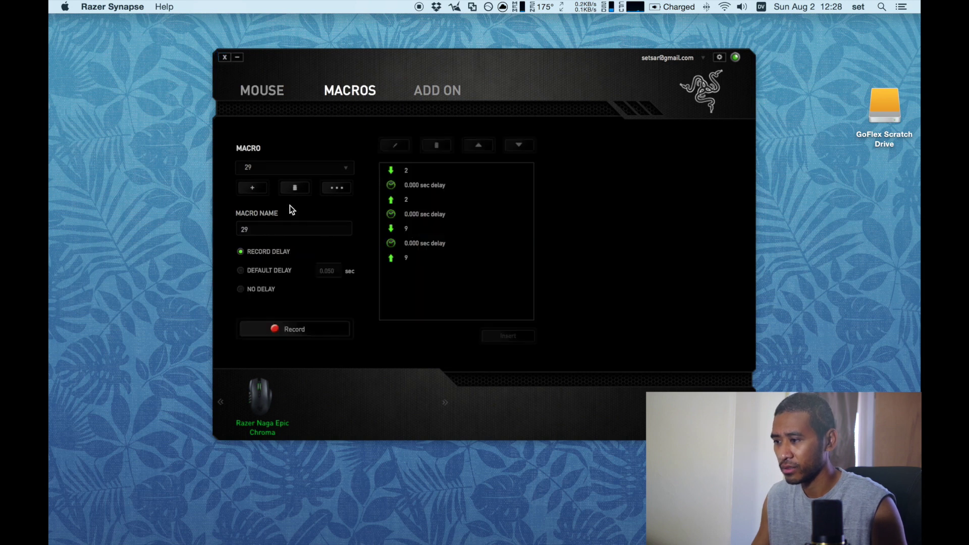
{"action": "left_click", "coordinate": [319, 168]}
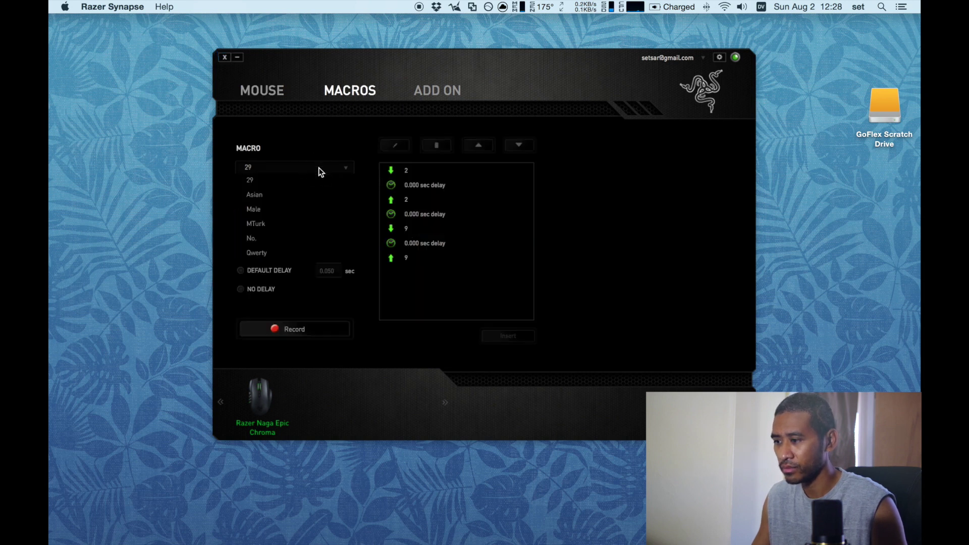
{"action": "left_click", "coordinate": [292, 251]}
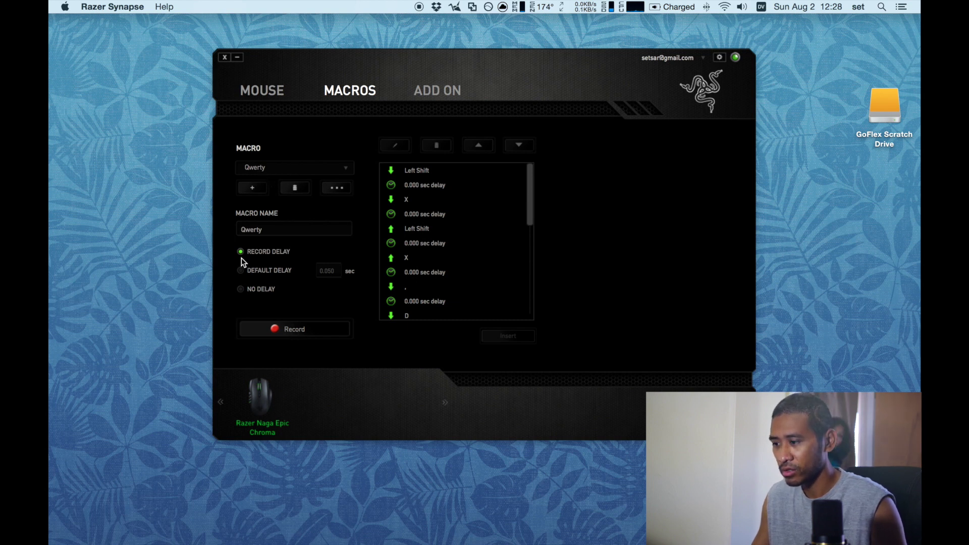
{"action": "left_click", "coordinate": [242, 292]}
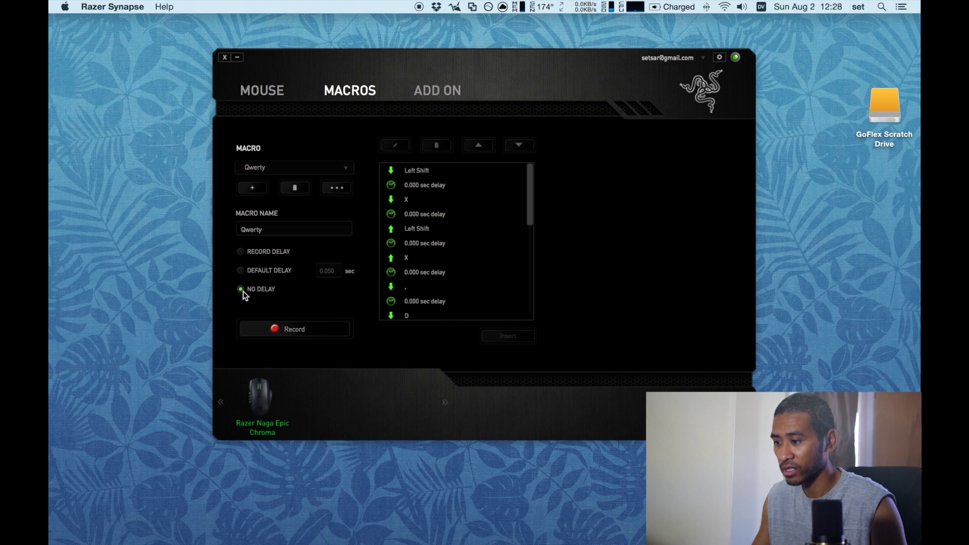
Step: Record the keystrokes d ; k e into Qwerty and go back to the Mouse page
{"action": "left_click", "coordinate": [282, 328]}
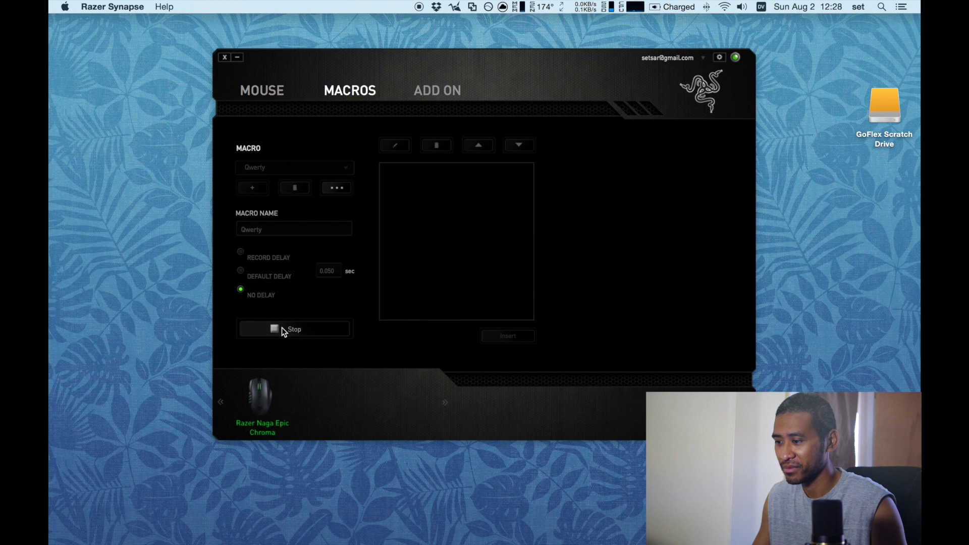
{"action": "key", "text": "d"}
{"action": "key", "text": "semicolon"}
{"action": "key", "text": "k"}
{"action": "key", "text": "e"}
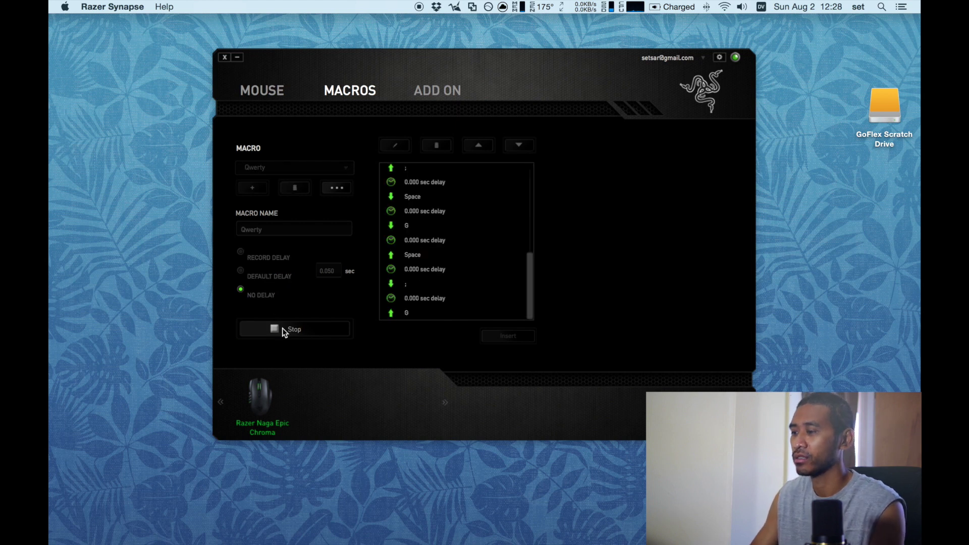
{"action": "left_click", "coordinate": [282, 328]}
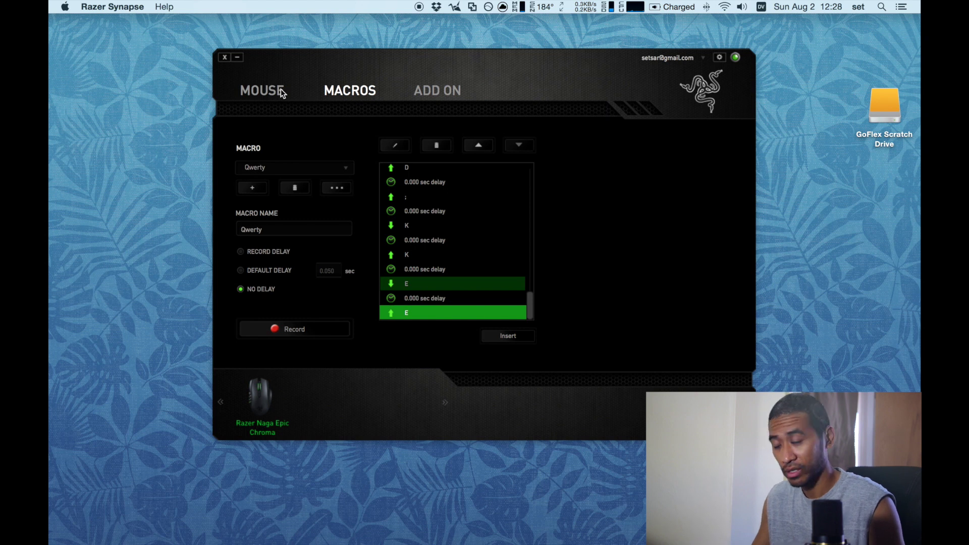
{"action": "left_click", "coordinate": [268, 96]}
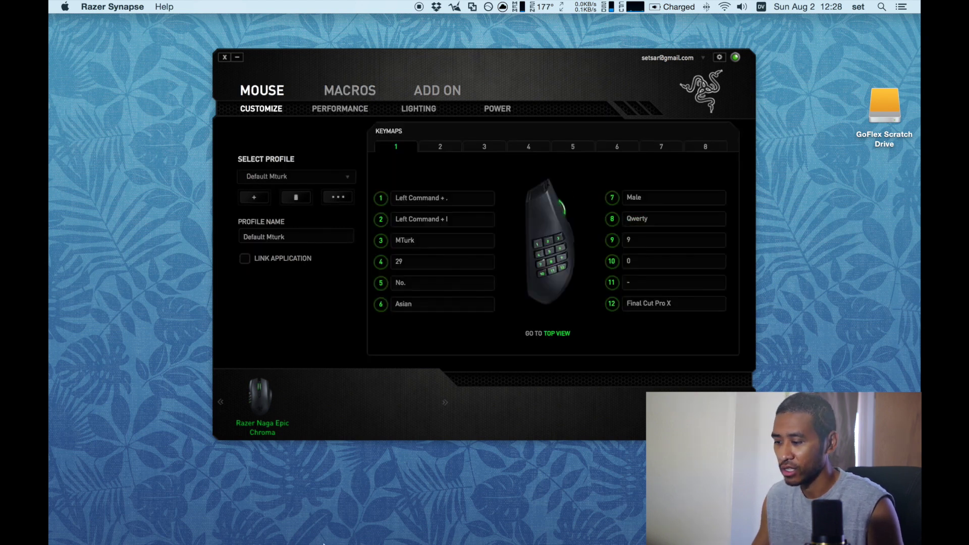
Step: Open a new Chrome tab and fill its address bar with repeated 'this is a test.' via the macro
{"action": "mouse_move", "coordinate": [254, 543]}
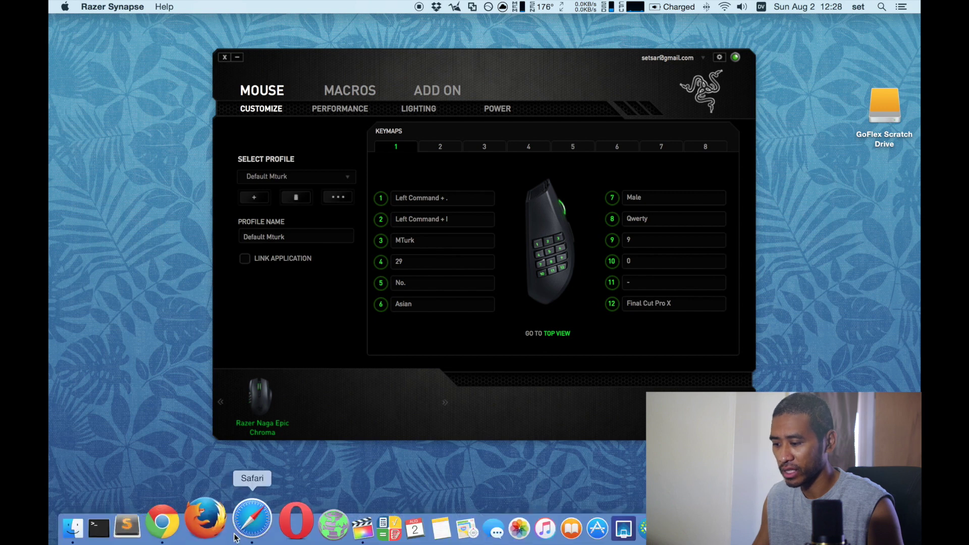
{"action": "left_click", "coordinate": [208, 534]}
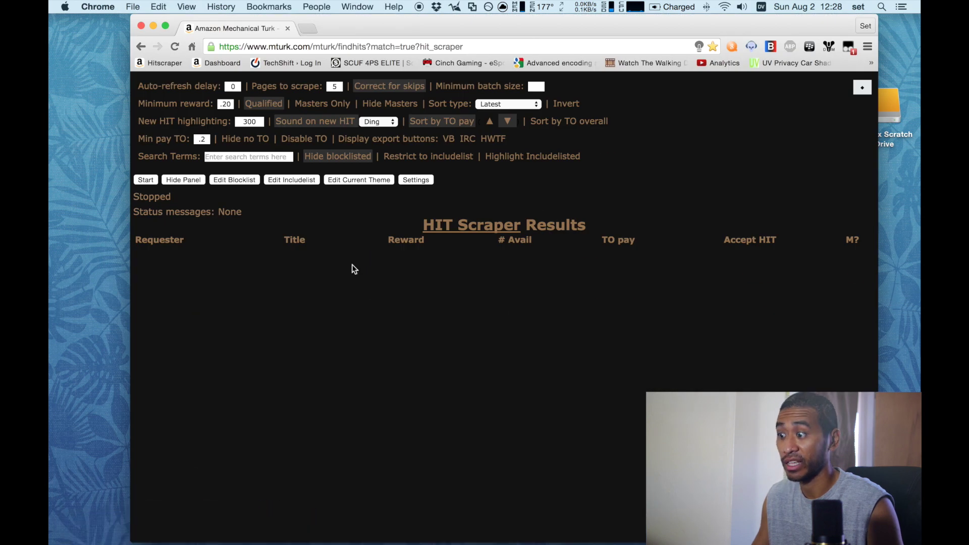
{"action": "left_click", "coordinate": [309, 28]}
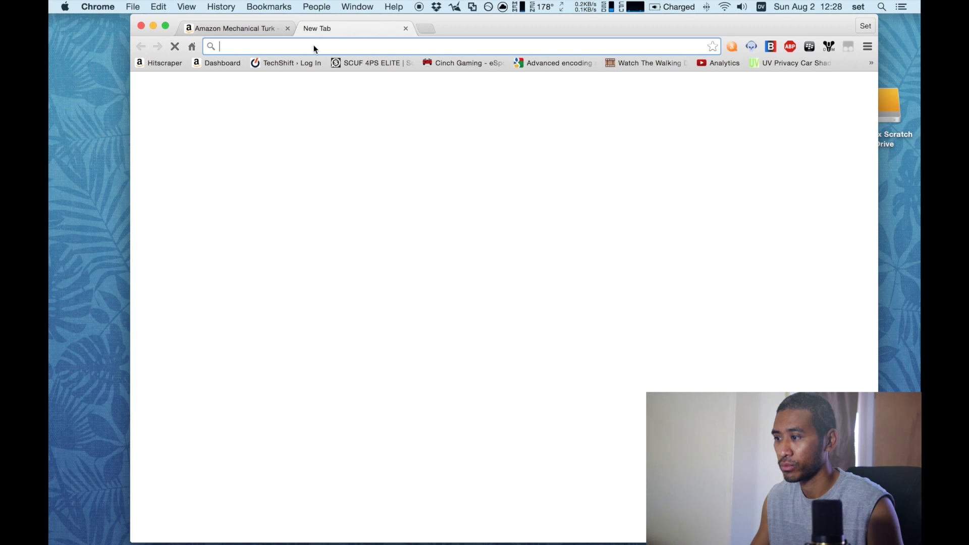
{"action": "type", "text": "this is a test."}
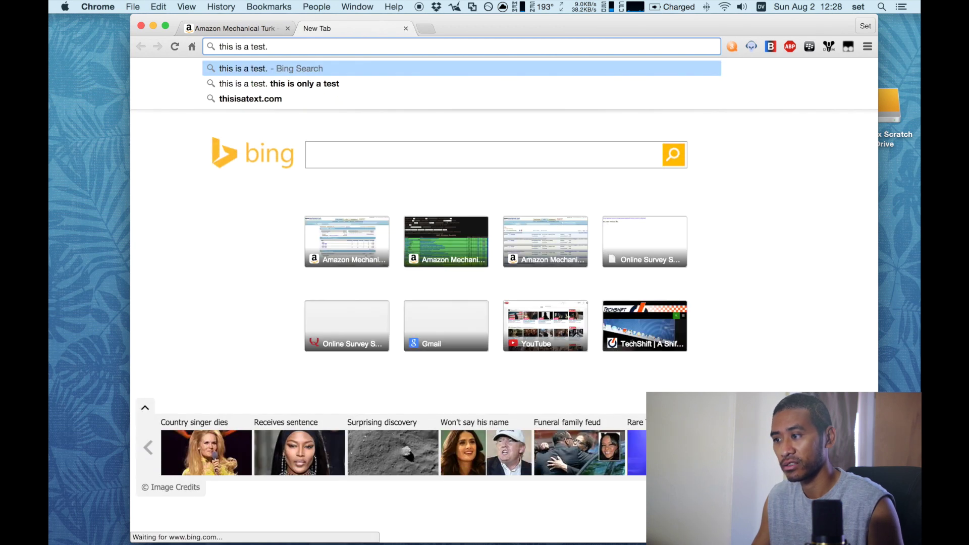
{"action": "type", "text": "this is a test."}
{"action": "type", "text": "this is a test.this is a test."}
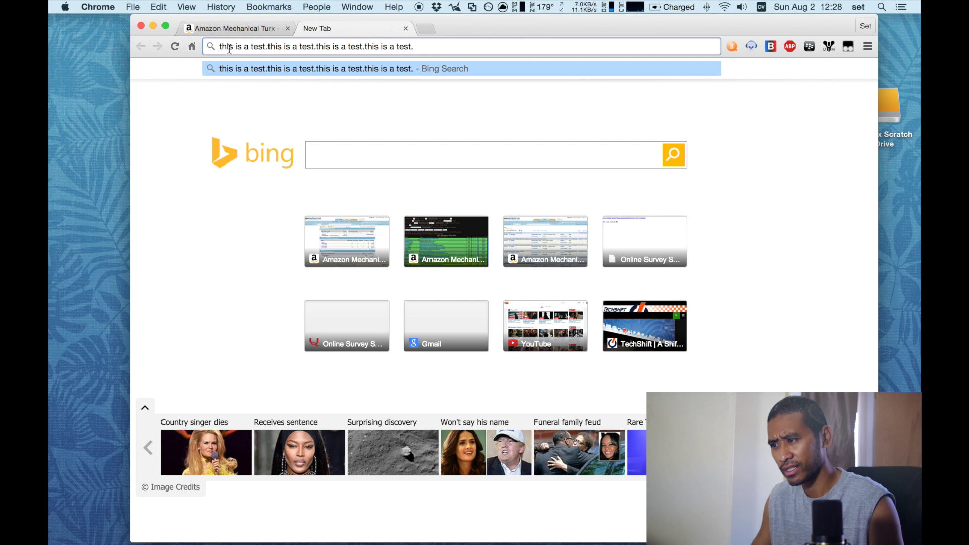
{"action": "type", "text": "this is a test.this is a test."}
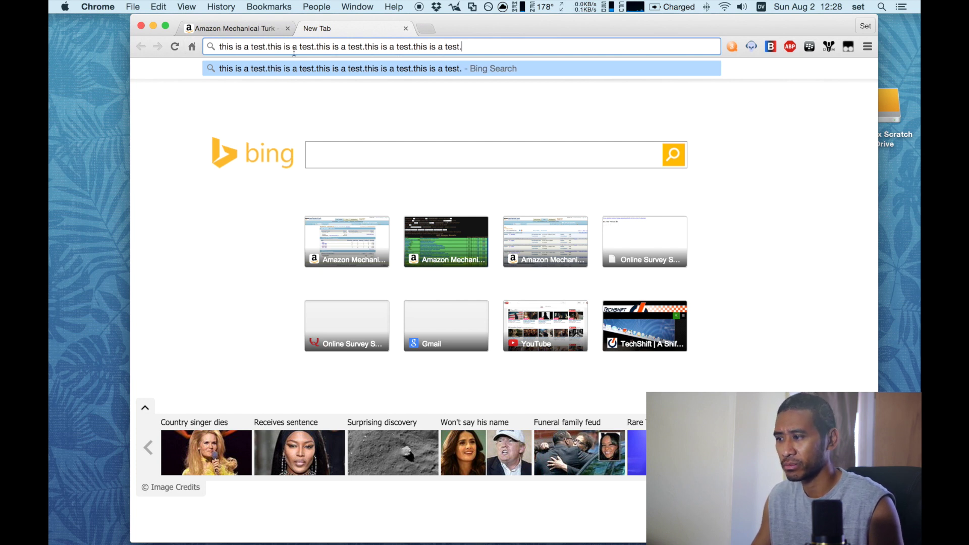
{"action": "type", "text": "this is a test.this is a test."}
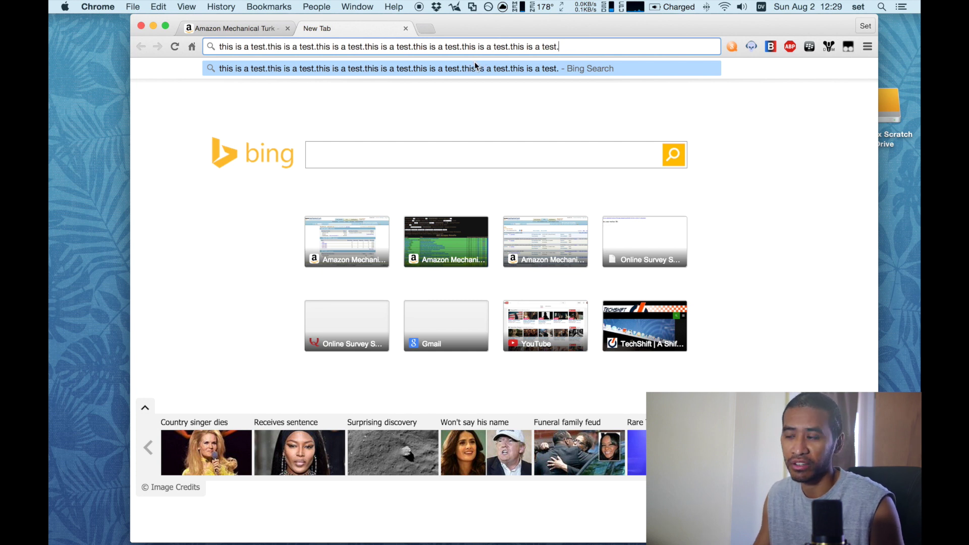
Step: Close the new tab, run HIT Scraper, then accept and return the Mobile Transcription: Post Office HIT
{"action": "left_click", "coordinate": [406, 29]}
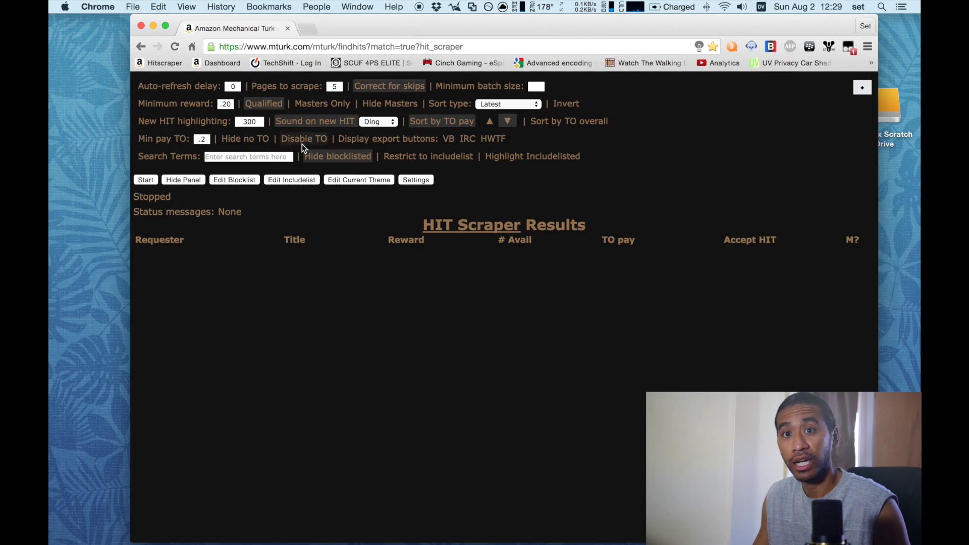
{"action": "left_click", "coordinate": [145, 180]}
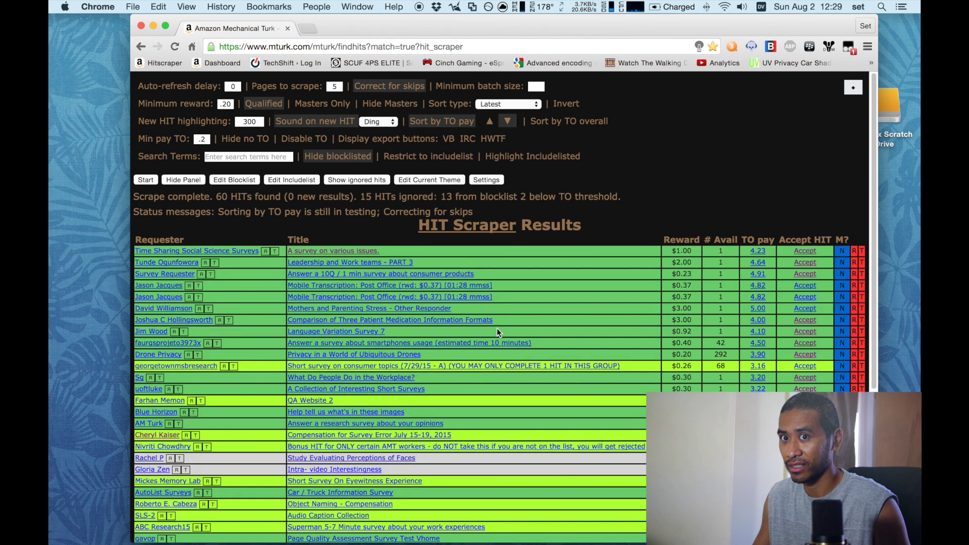
{"action": "left_click", "coordinate": [805, 289]}
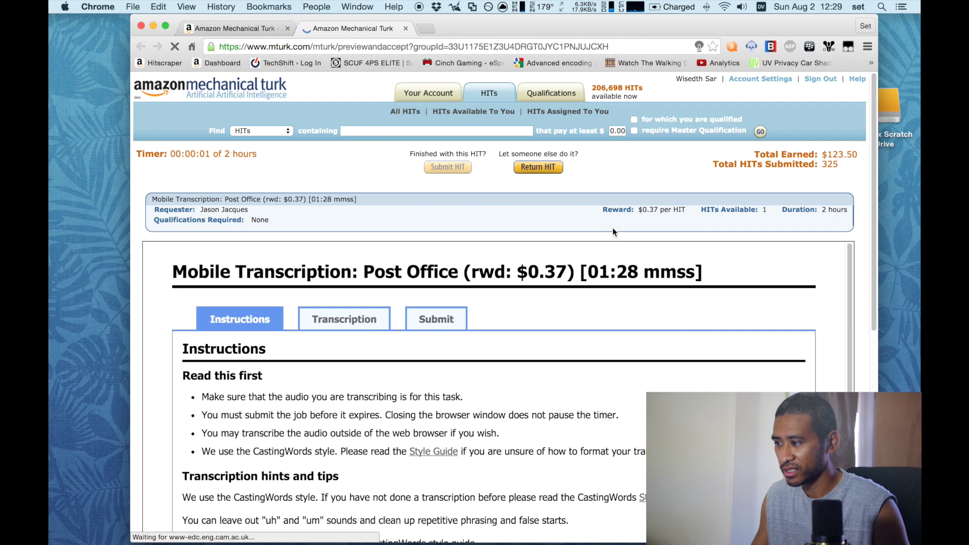
{"action": "scroll", "coordinate": [613, 232], "scroll_direction": "down", "scroll_amount": 4}
{"action": "scroll", "coordinate": [613, 229], "scroll_direction": "up", "scroll_amount": 3}
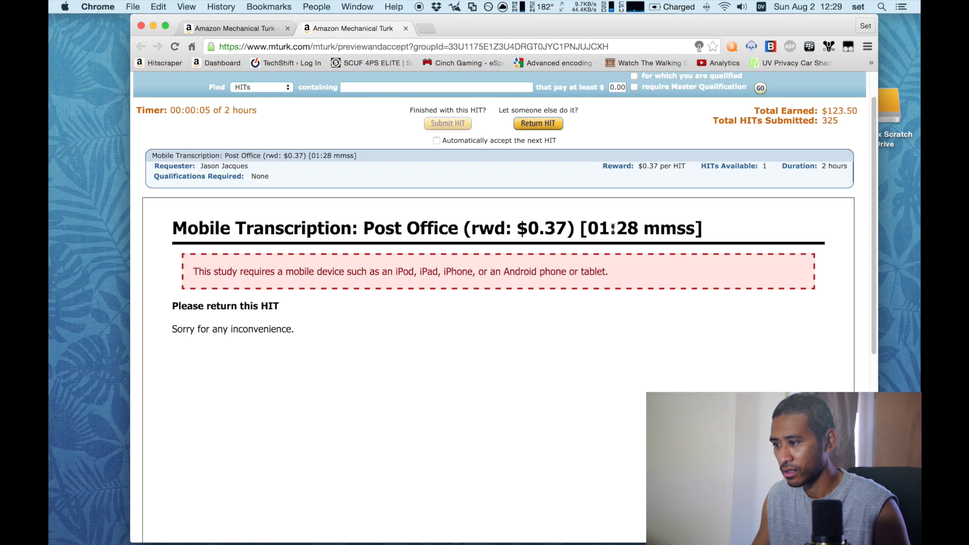
{"action": "left_click", "coordinate": [532, 127]}
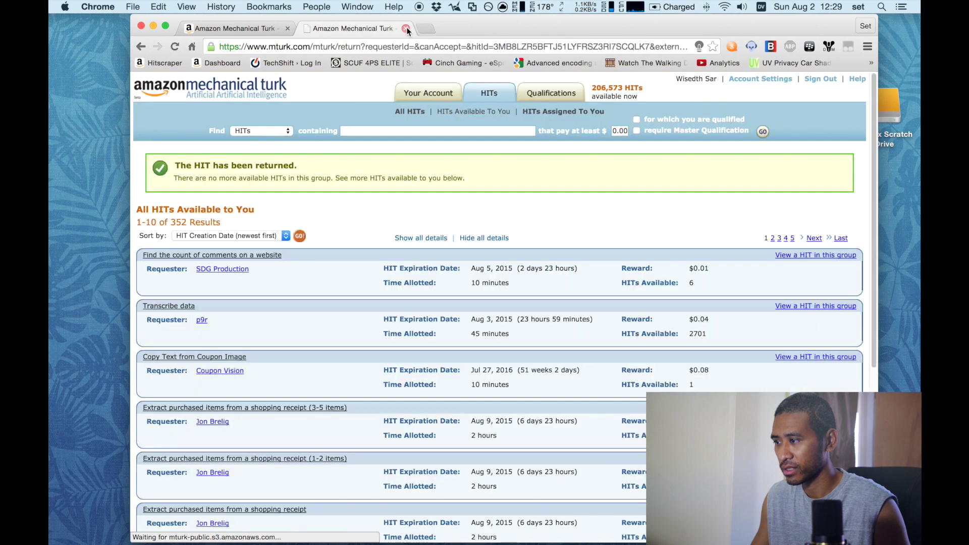
{"action": "key", "text": "super+w"}
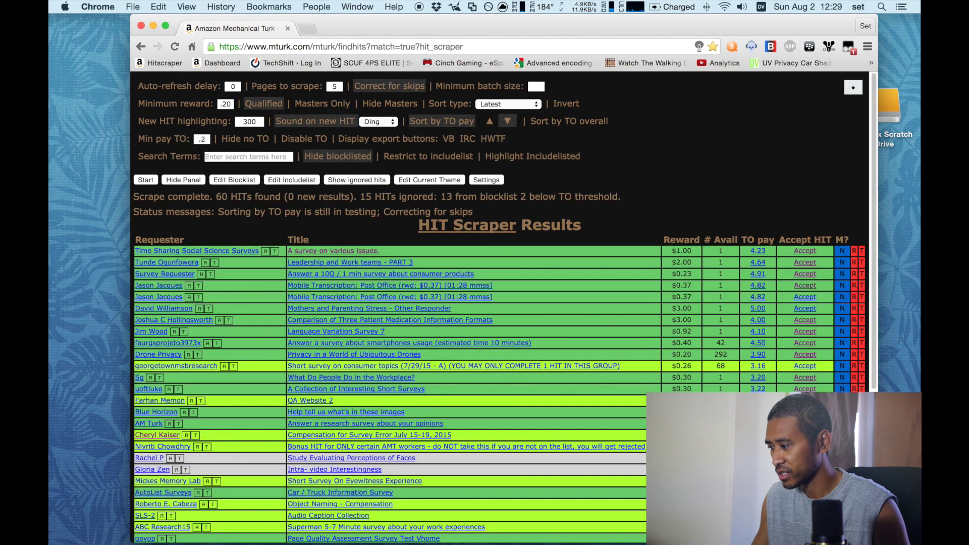
{"action": "scroll", "coordinate": [782, 419], "scroll_direction": "down", "scroll_amount": 3}
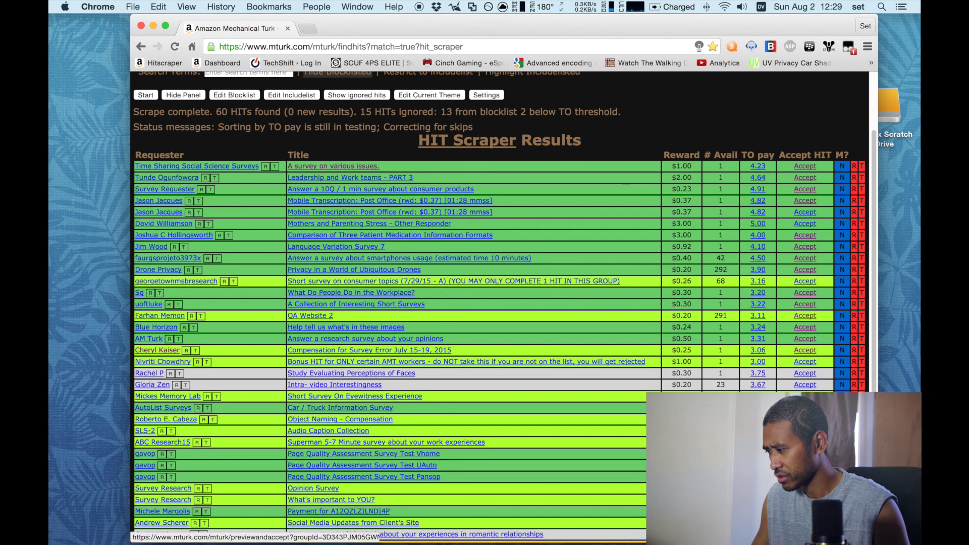
Step: Accept the Audio Caption Collection HIT, block microphone access, return it, and dismiss the error alert
{"action": "left_click", "coordinate": [805, 428]}
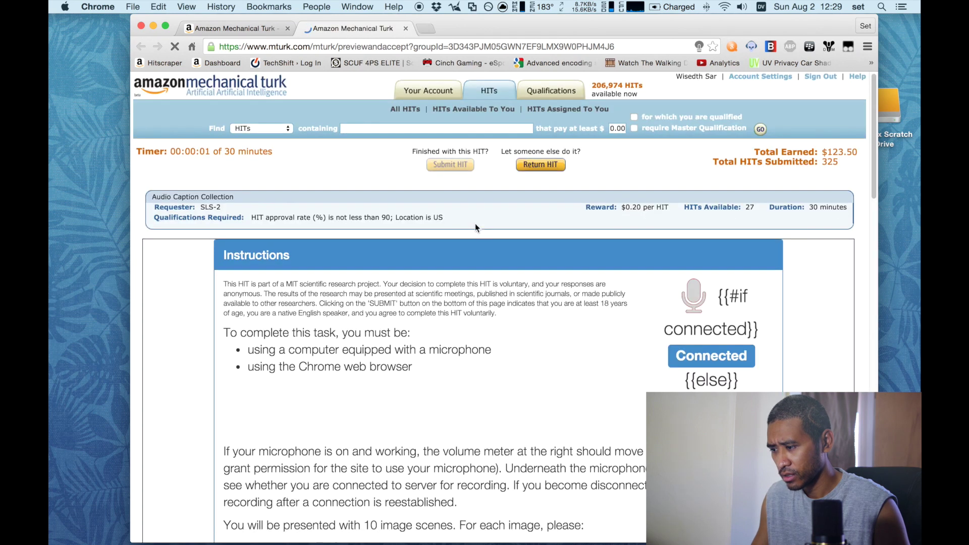
{"action": "scroll", "coordinate": [474, 223], "scroll_direction": "down", "scroll_amount": 12}
{"action": "scroll", "coordinate": [474, 223], "scroll_direction": "down", "scroll_amount": 10}
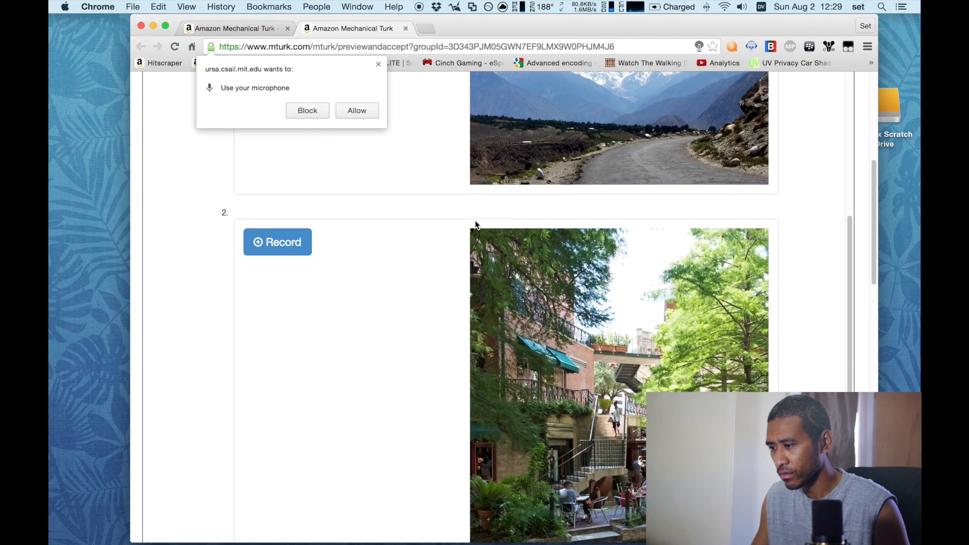
{"action": "left_click", "coordinate": [309, 110]}
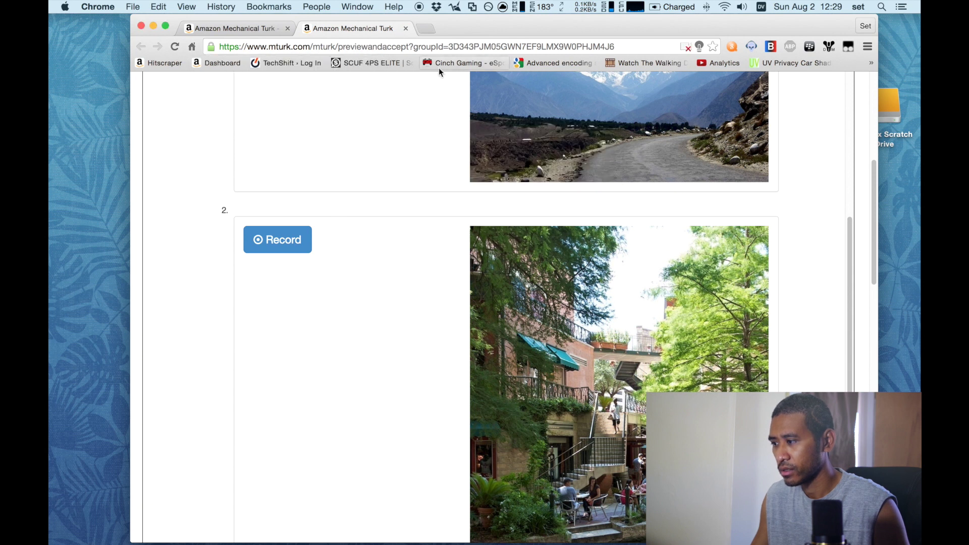
{"action": "scroll", "coordinate": [431, 132], "scroll_direction": "up", "scroll_amount": 15}
{"action": "left_click", "coordinate": [527, 168]}
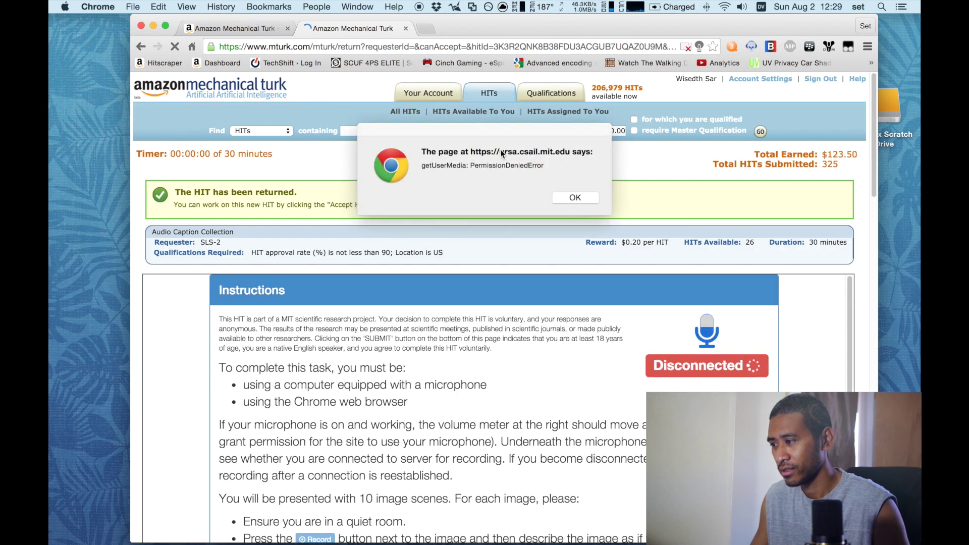
{"action": "left_click", "coordinate": [564, 196]}
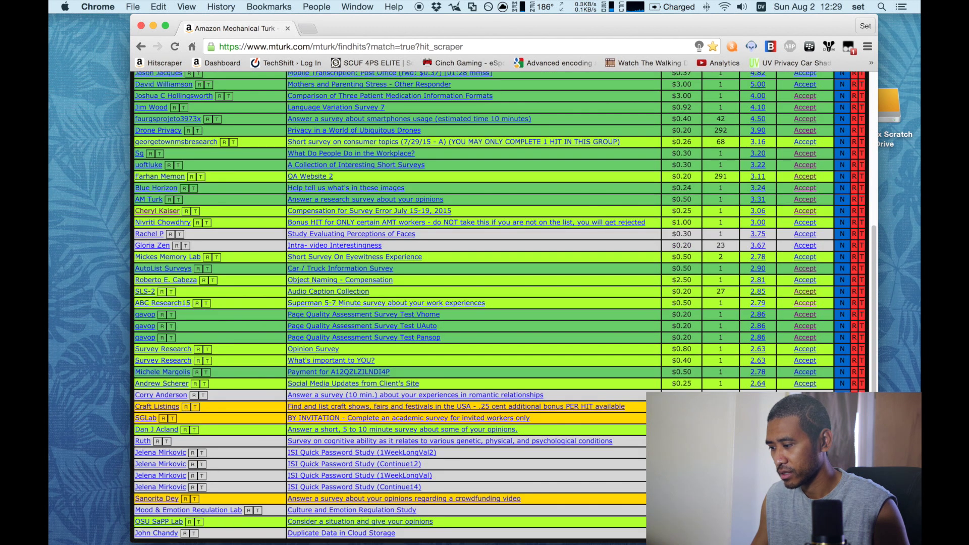
Step: Accept the Social Media Updates HIT and place the caret in its update box
{"action": "left_click", "coordinate": [806, 384]}
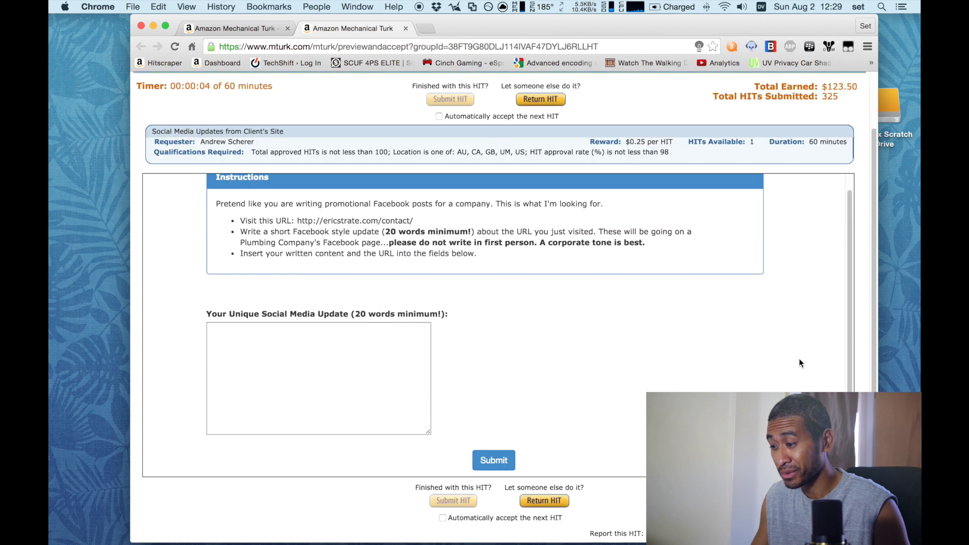
{"action": "scroll", "coordinate": [799, 354], "scroll_direction": "down", "scroll_amount": 2}
{"action": "scroll", "coordinate": [799, 348], "scroll_direction": "up", "scroll_amount": 3}
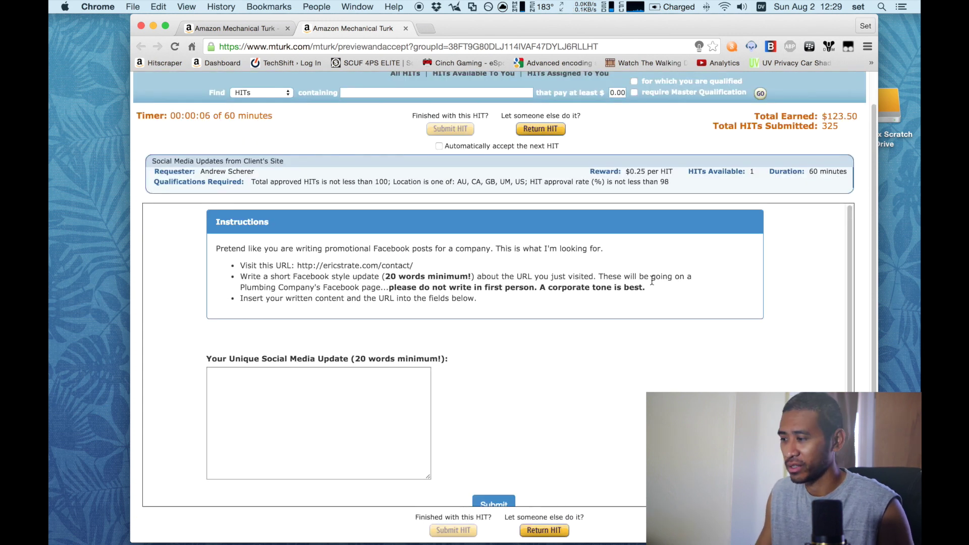
{"action": "scroll", "coordinate": [520, 228], "scroll_direction": "down", "scroll_amount": 1}
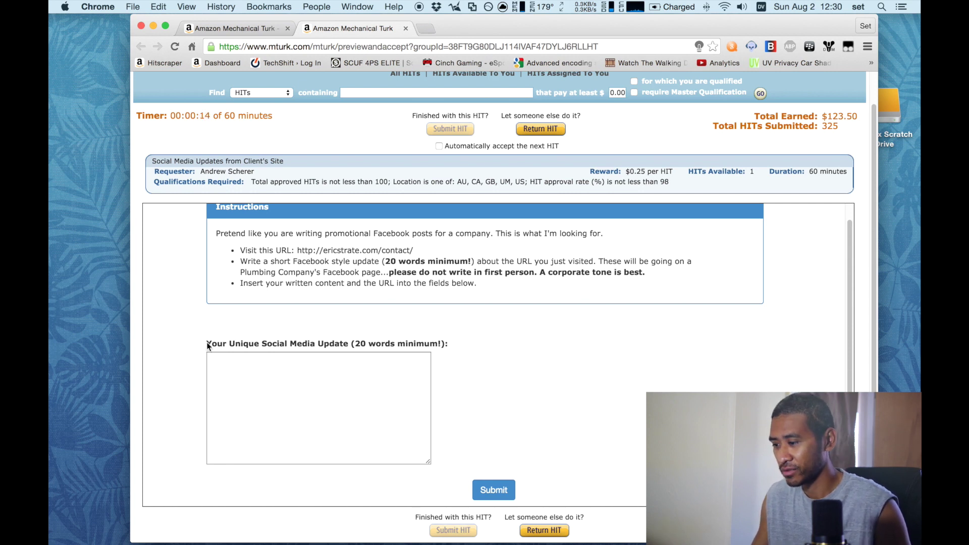
{"action": "left_click_drag", "start_coordinate": [207, 345], "coordinate": [448, 345]}
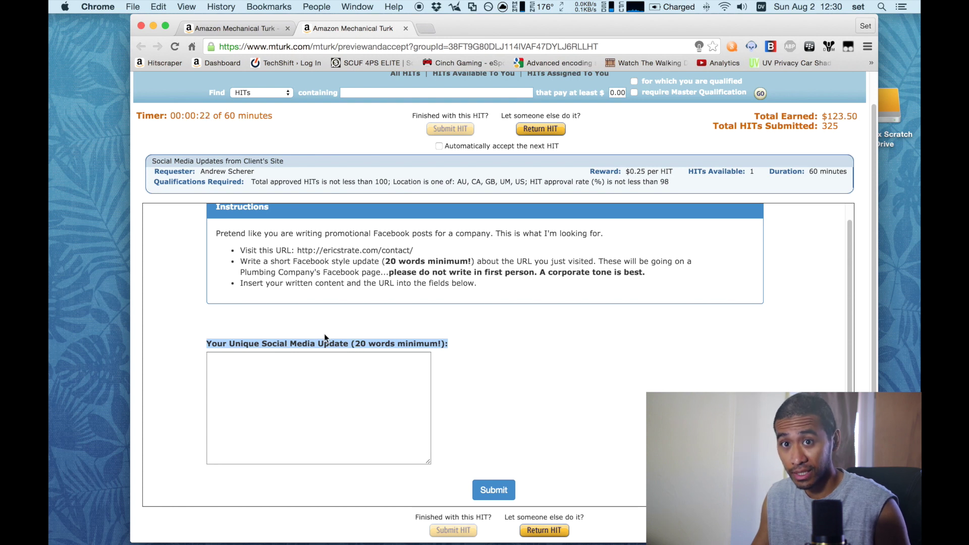
{"action": "left_click", "coordinate": [267, 370]}
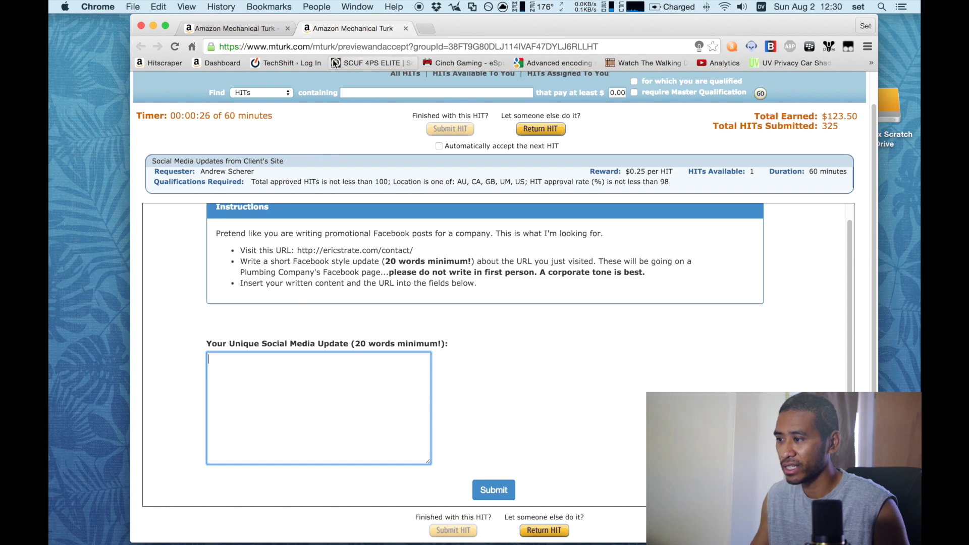
Step: Copy the worker ID from the Dashboard in a new tab, then close that tab
{"action": "left_click", "coordinate": [420, 31]}
{"action": "left_click", "coordinate": [235, 62]}
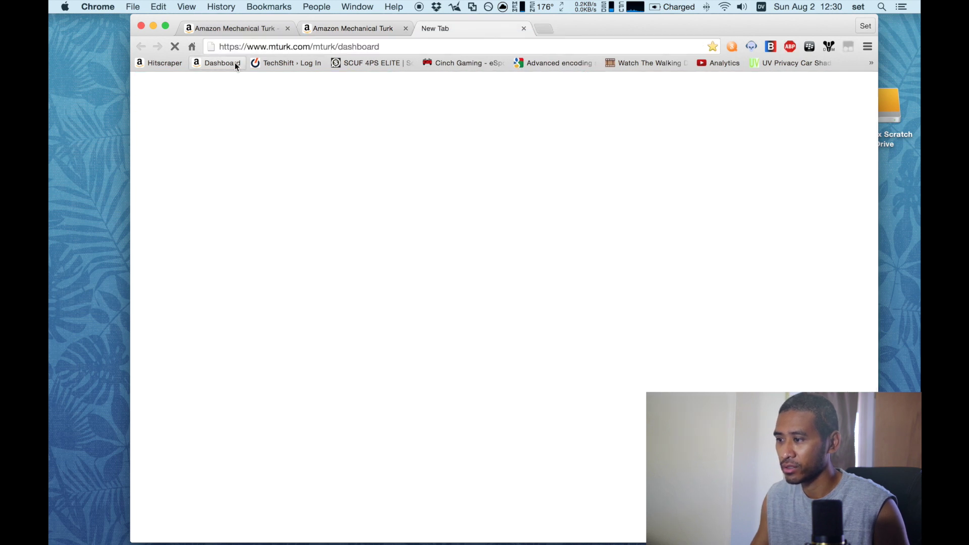
{"action": "left_click_drag", "start_coordinate": [647, 153], "coordinate": [702, 153]}
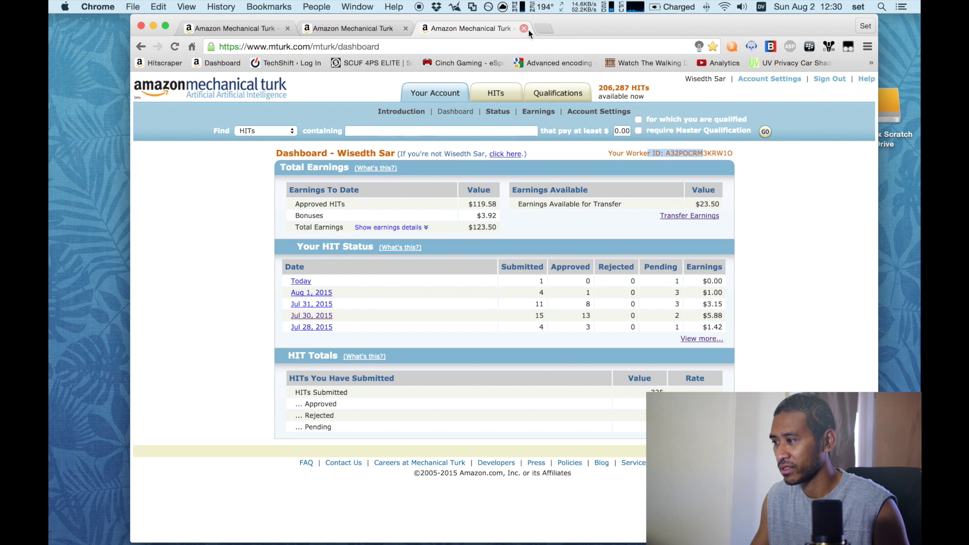
{"action": "left_click", "coordinate": [527, 28]}
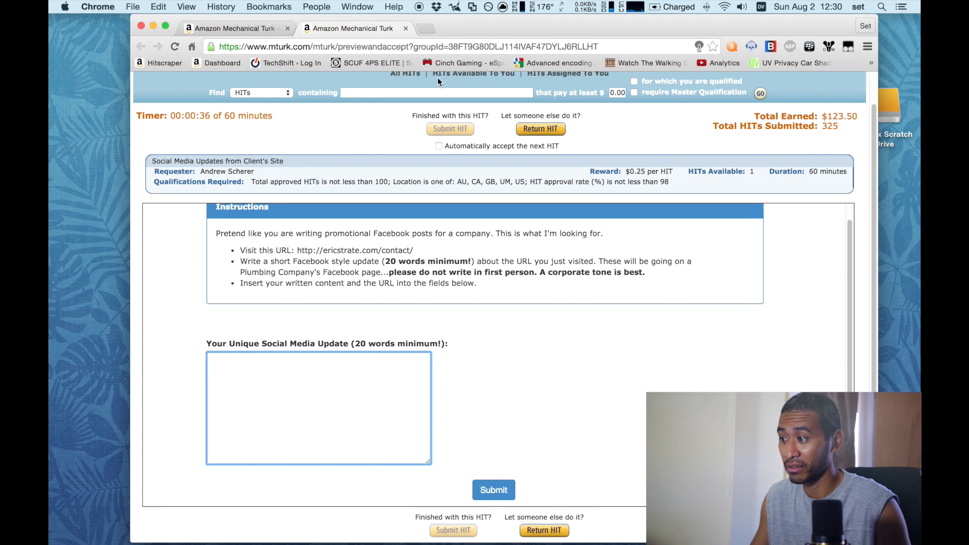
Step: Enter the worker ID and '29No.No.' into the update box using the mouse macros
{"action": "left_click", "coordinate": [304, 358]}
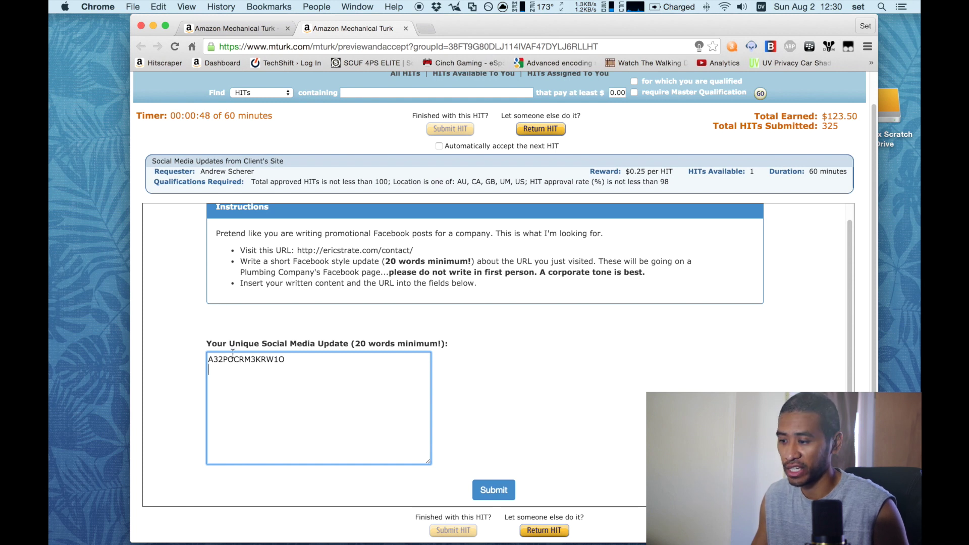
{"action": "type", "text": "29No."}
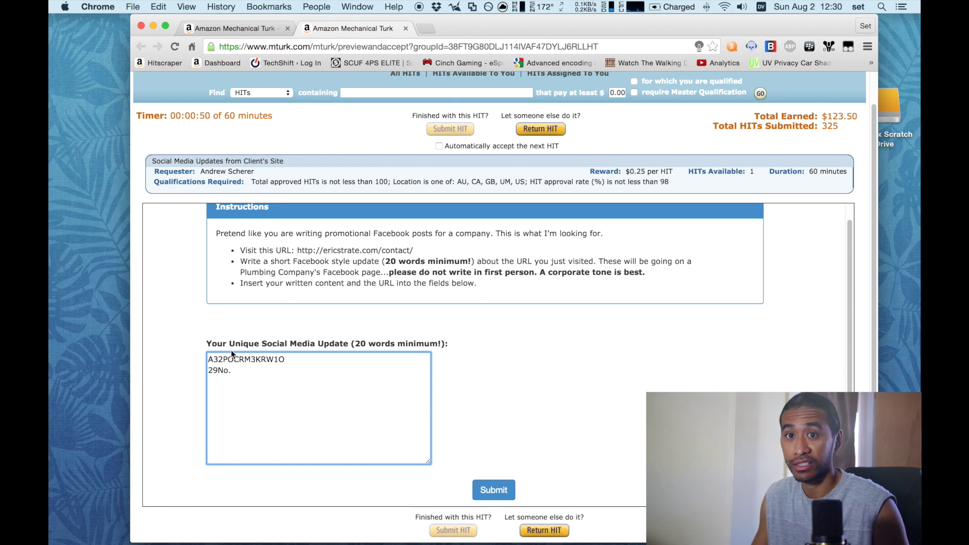
{"action": "type", "text": "No.No."}
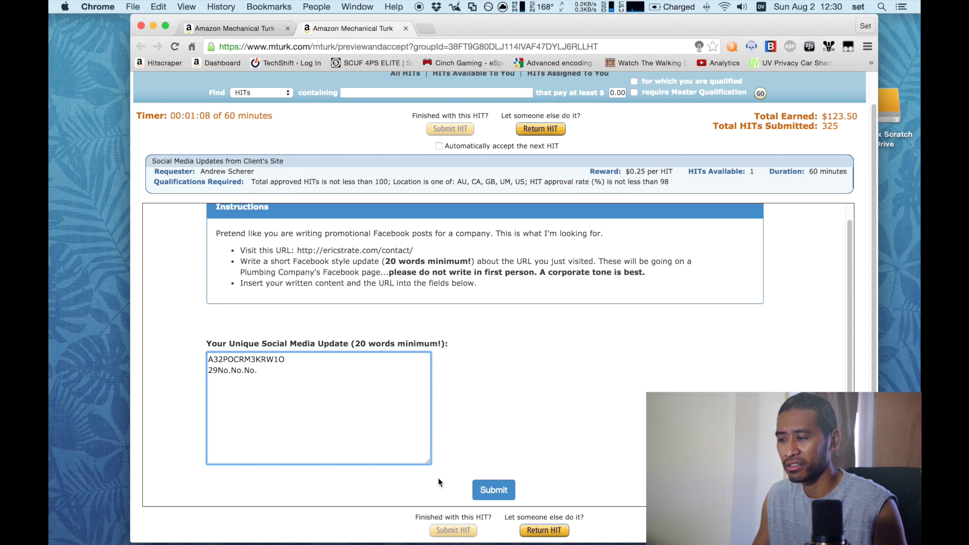
{"action": "left_click", "coordinate": [425, 29]}
{"action": "left_click", "coordinate": [379, 29]}
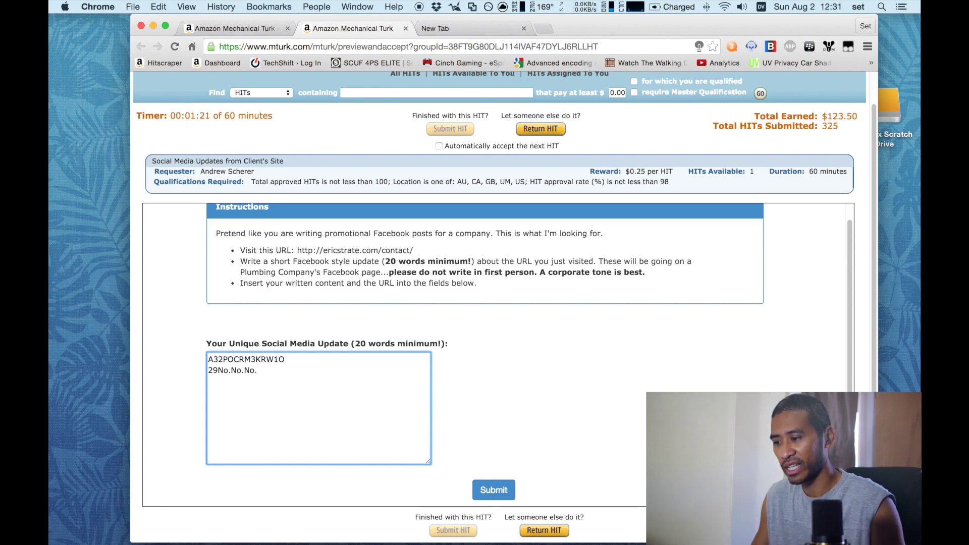
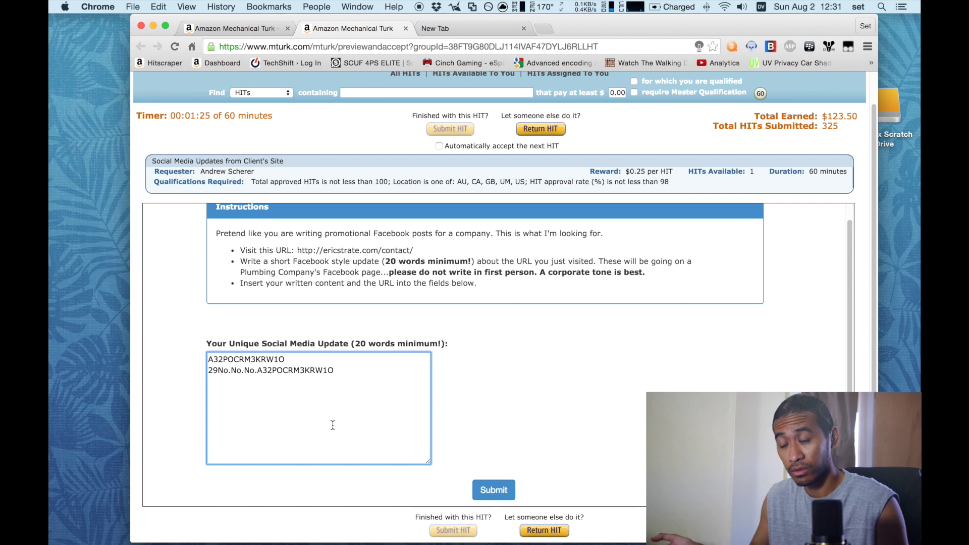
{"action": "left_click", "coordinate": [354, 368]}
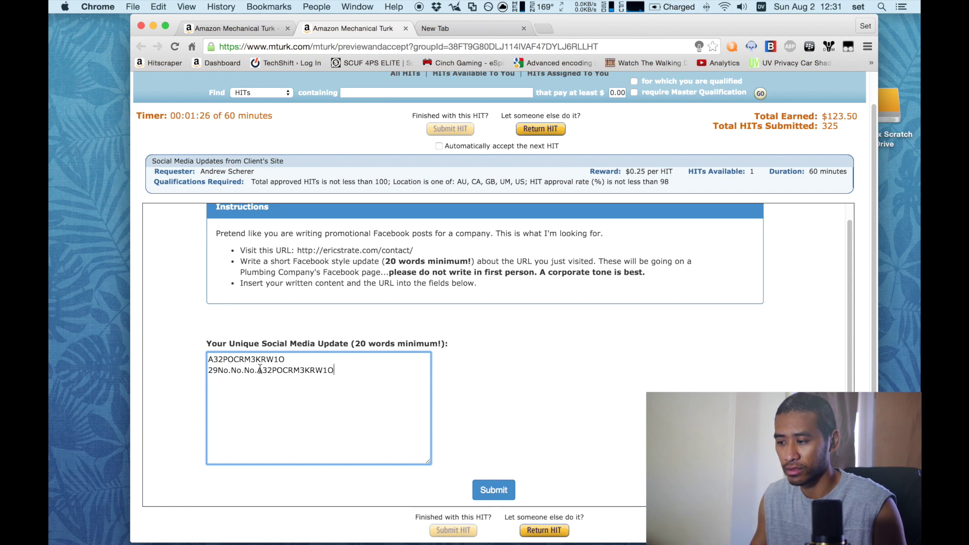
Step: Copy fragments of the update text and paste them onto new lines with the macro keys
{"action": "left_click_drag", "start_coordinate": [272, 371], "coordinate": [232, 369]}
{"action": "key", "text": "super+c"}
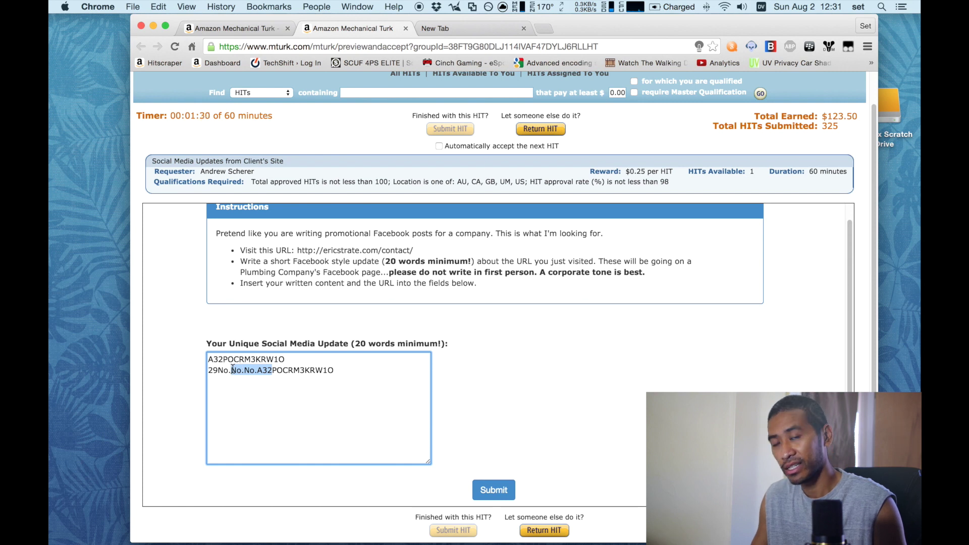
{"action": "left_click", "coordinate": [347, 376]}
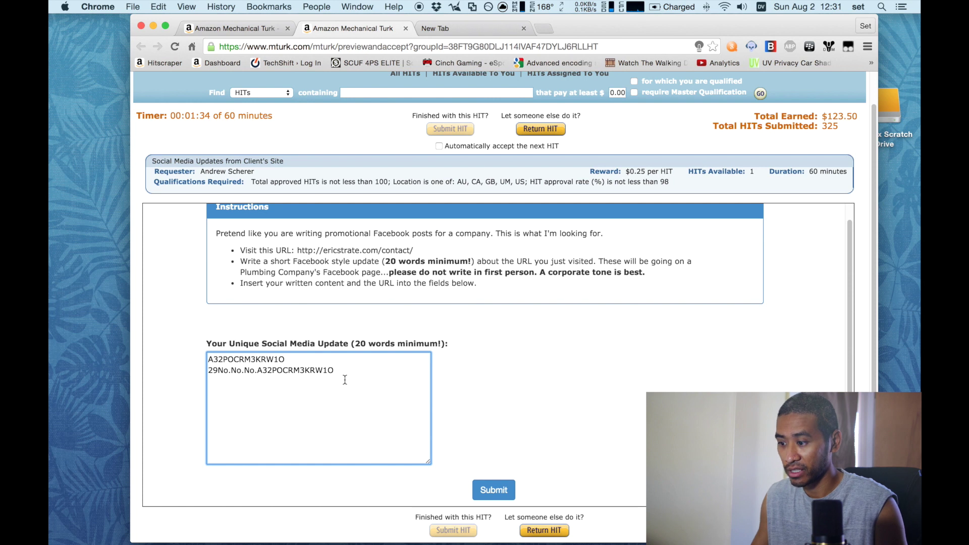
{"action": "key", "text": "super+v"}
{"action": "key", "text": "super+v"}
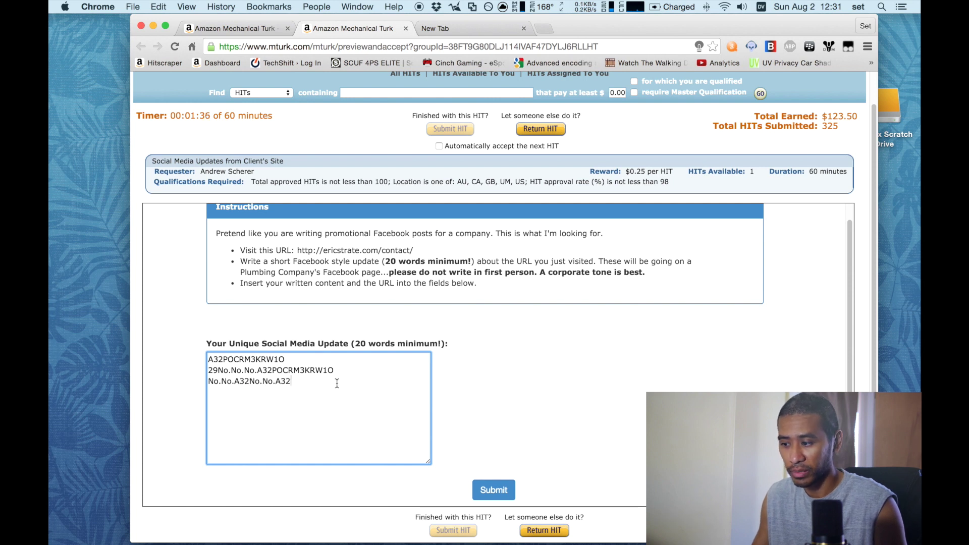
{"action": "key", "text": "super+v"}
{"action": "key", "text": "super+v"}
{"action": "key", "text": "super+v"}
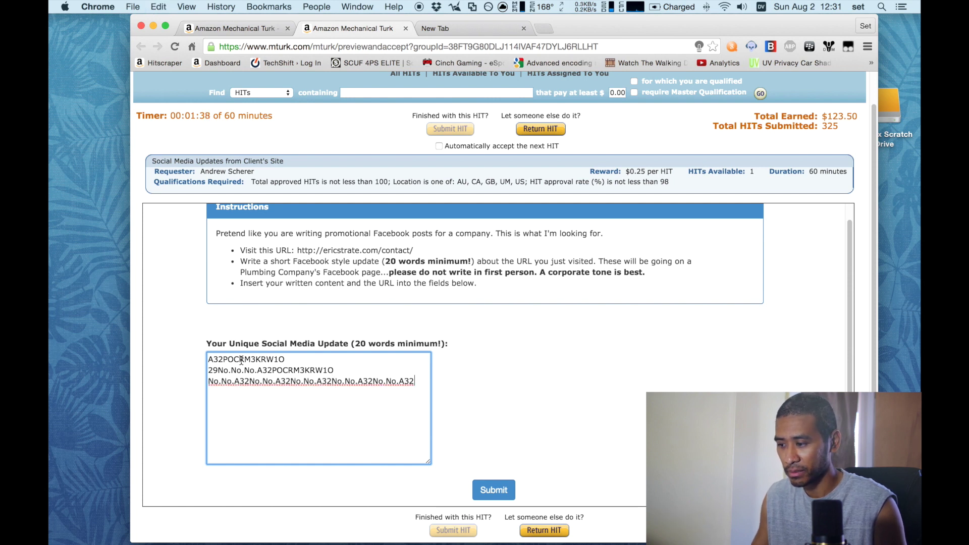
{"action": "left_click_drag", "start_coordinate": [240, 360], "coordinate": [265, 359]}
{"action": "key", "text": "super+c"}
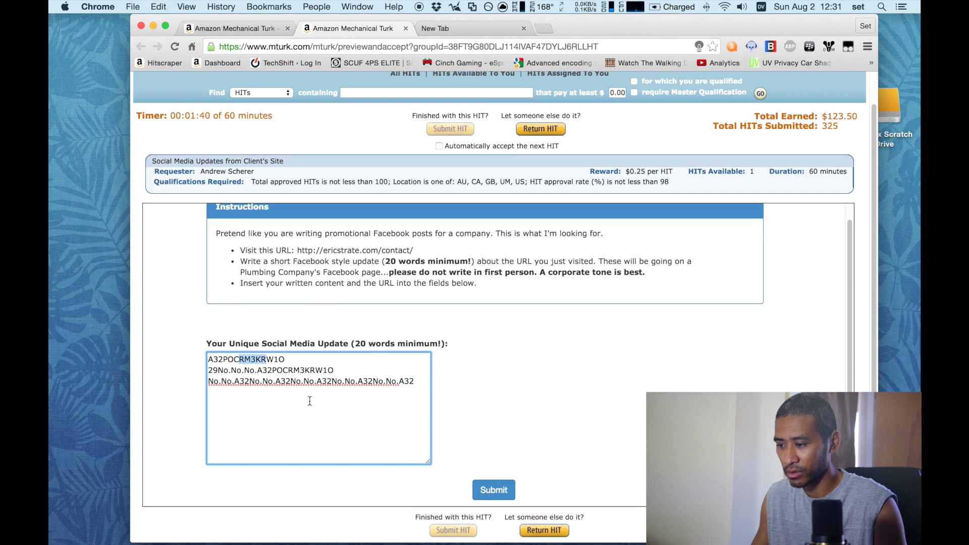
{"action": "left_click", "coordinate": [320, 413]}
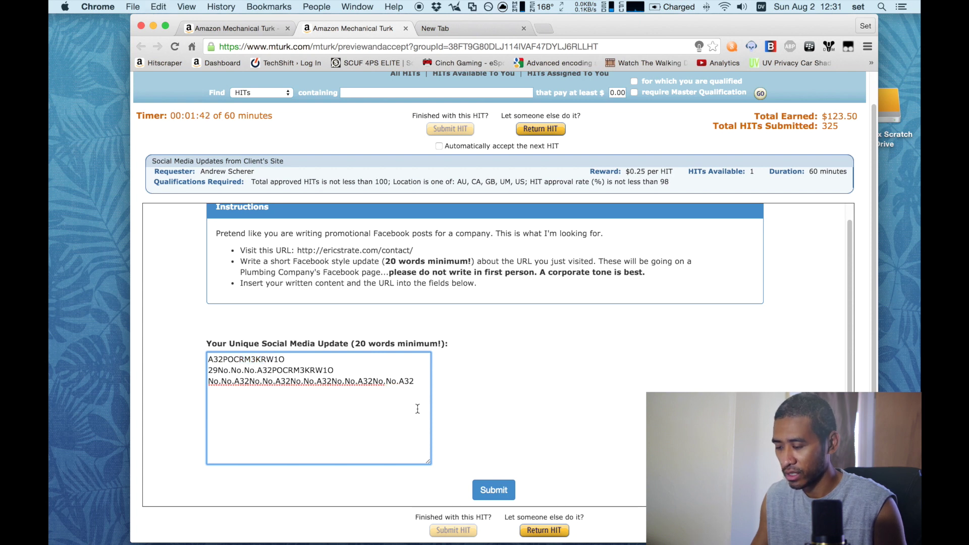
{"action": "key", "text": "Return"}
{"action": "key", "text": "super+v"}
{"action": "key", "text": "super+v"}
Step: Delete all the text from the update box and close the HIT tab
{"action": "left_click_drag", "start_coordinate": [392, 411], "coordinate": [202, 353]}
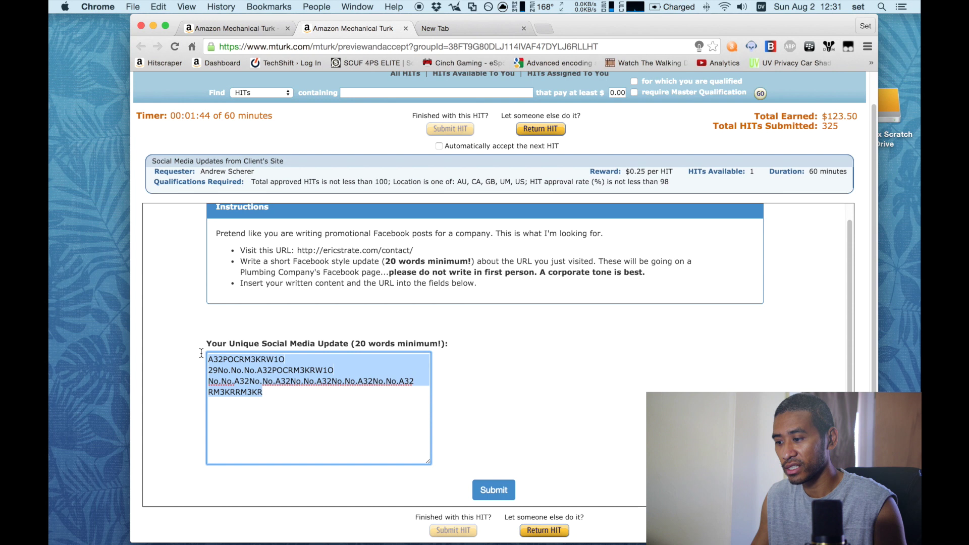
{"action": "key", "text": "BackSpace"}
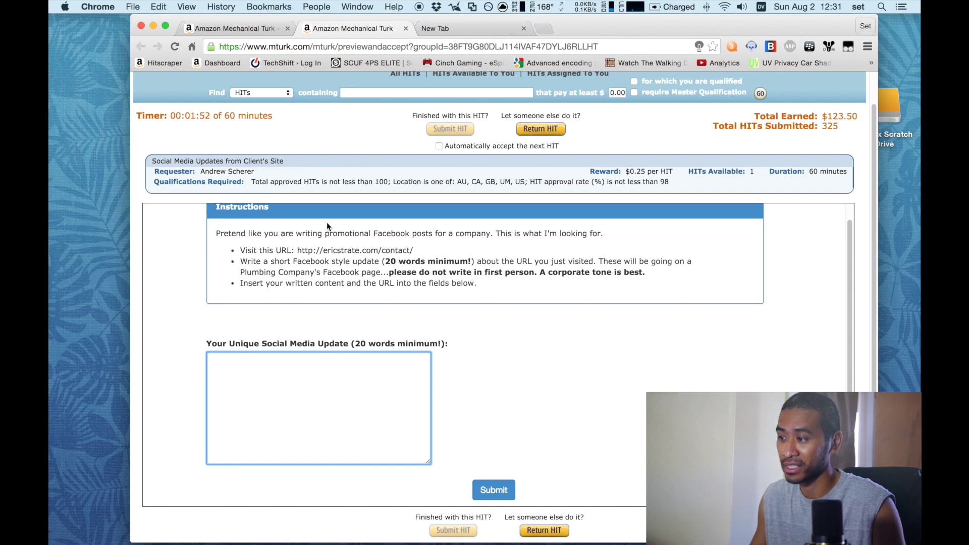
{"action": "left_click", "coordinate": [406, 29]}
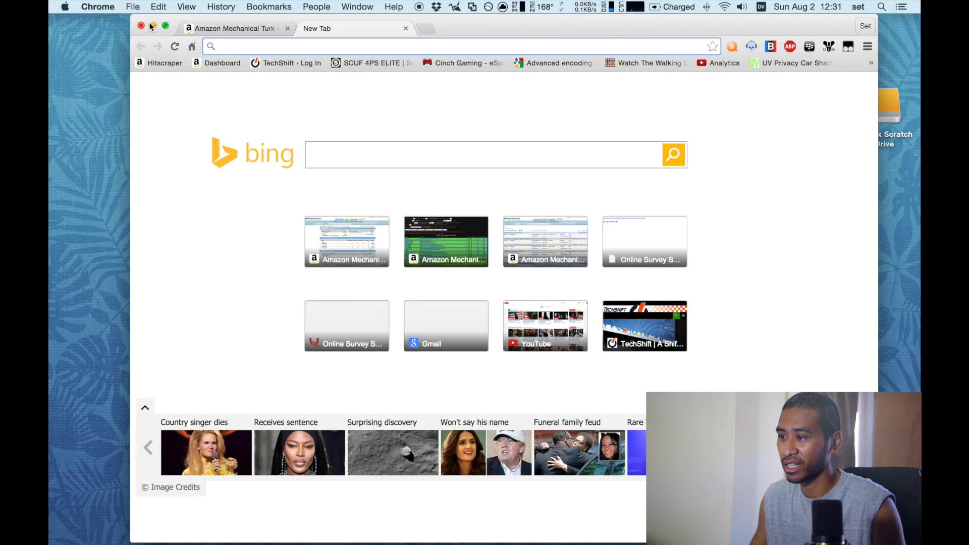
Step: Minimize Chrome, switch the Naga to the Final Cut Pro X profile, and launch Final Cut Pro
{"action": "left_click", "coordinate": [153, 25]}
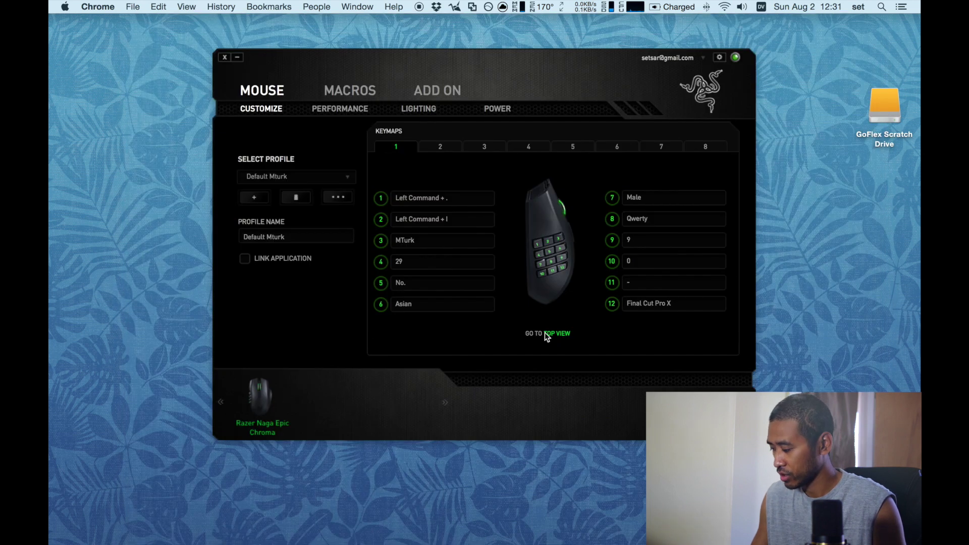
{"action": "left_click", "coordinate": [156, 185]}
{"action": "mouse_move", "coordinate": [548, 530]}
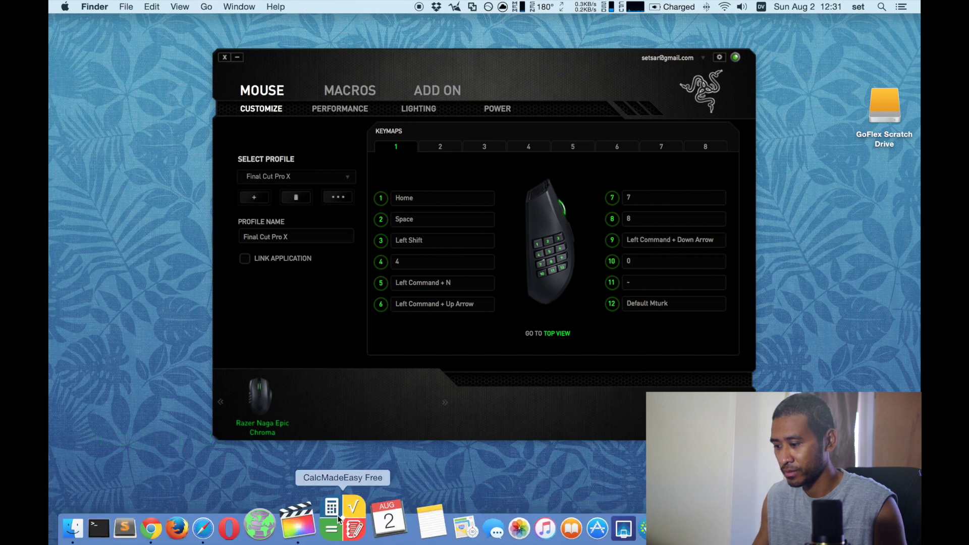
{"action": "left_click", "coordinate": [328, 515]}
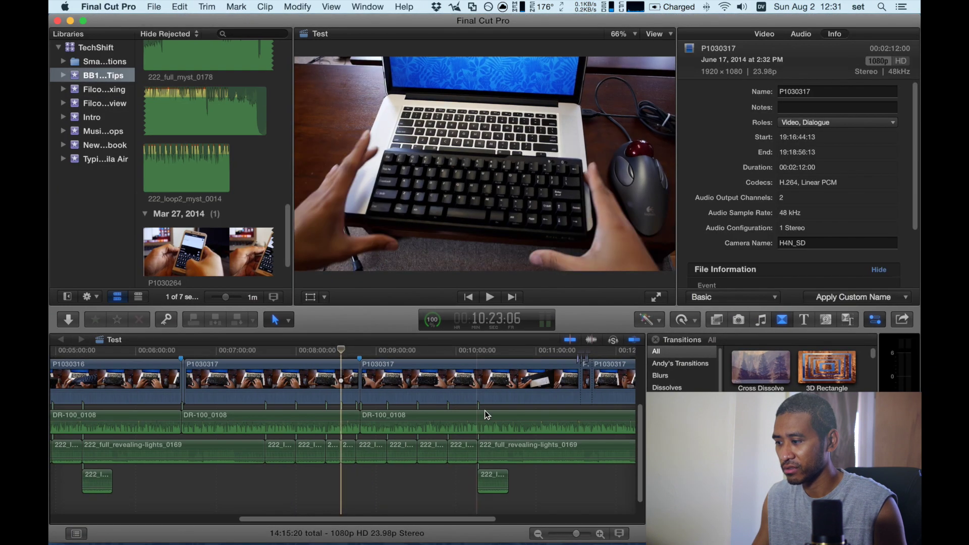
Step: Play the Test project from about 8:45, then again from the start, stopping each time
{"action": "left_click", "coordinate": [351, 471]}
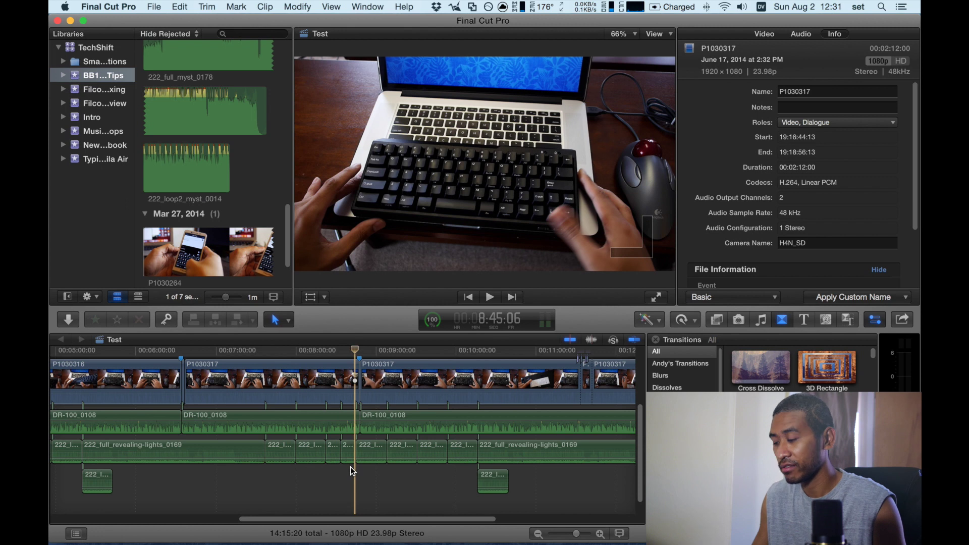
{"action": "key", "text": "space"}
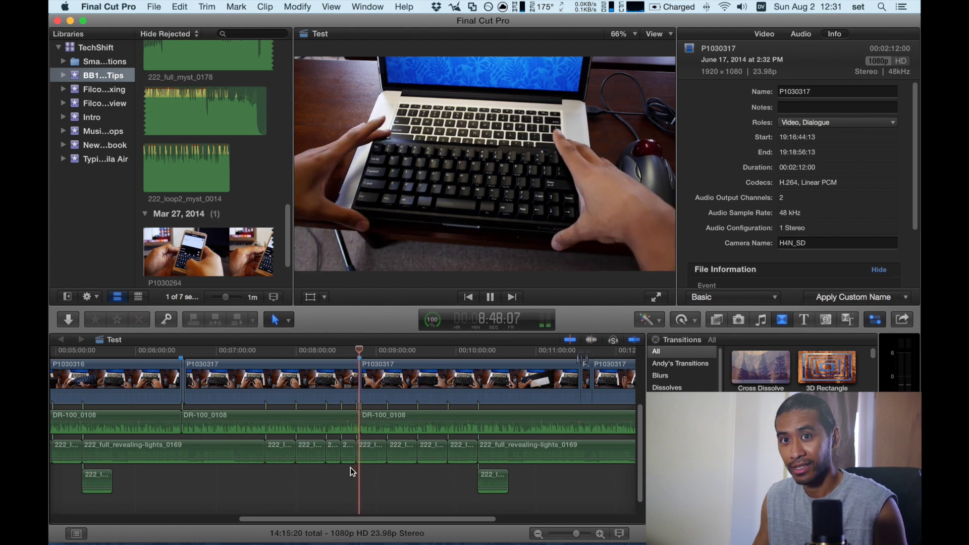
{"action": "key", "text": "space"}
{"action": "key", "text": "Home"}
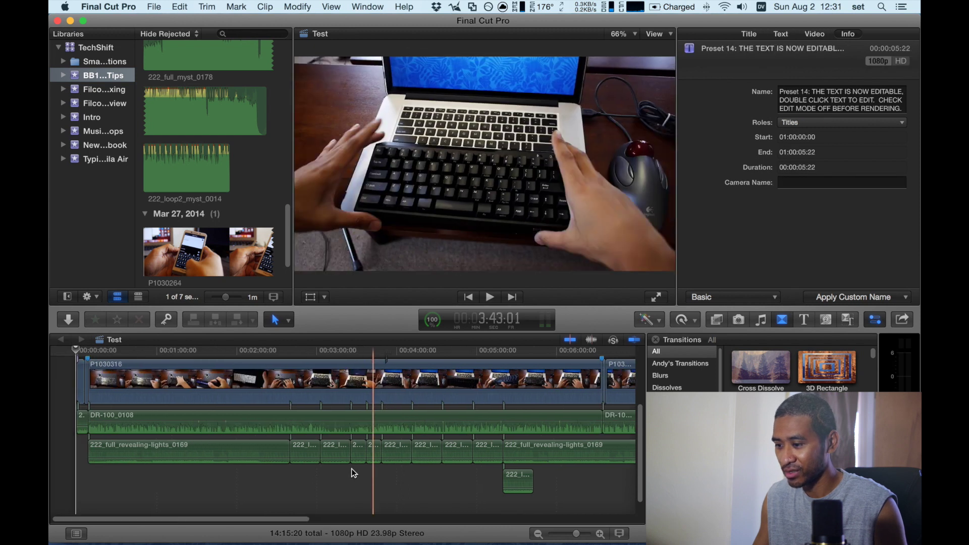
{"action": "key", "text": "space"}
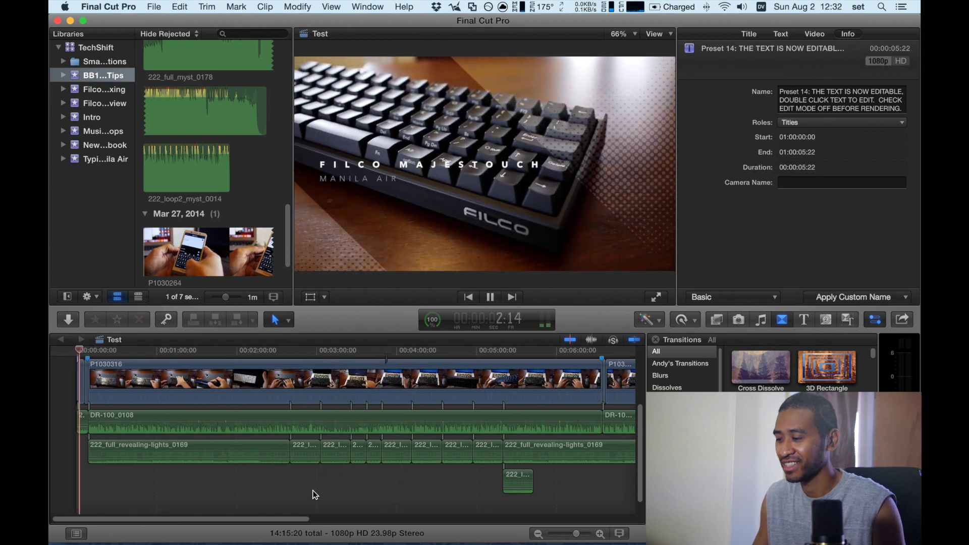
{"action": "key", "text": "space"}
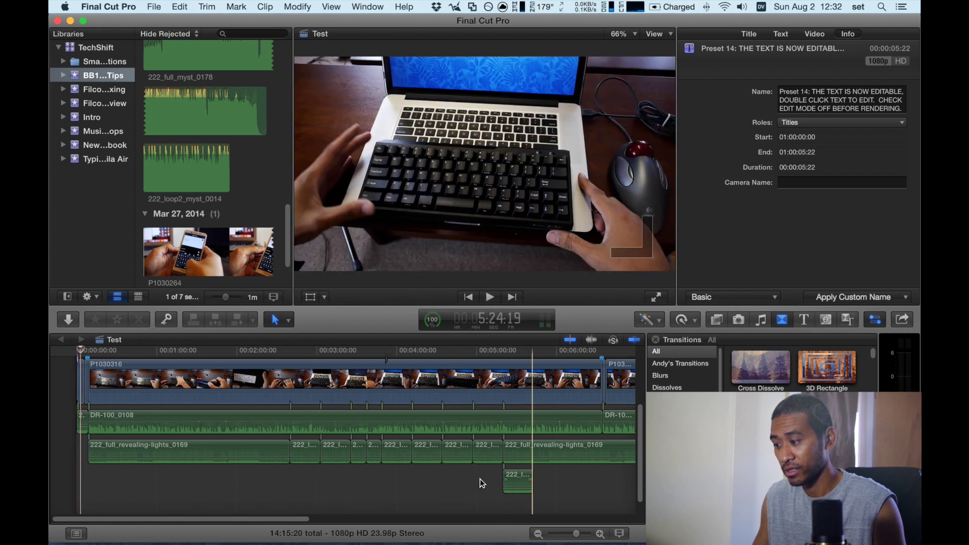
{"action": "scroll", "coordinate": [454, 474], "scroll_direction": "down", "scroll_amount": 1}
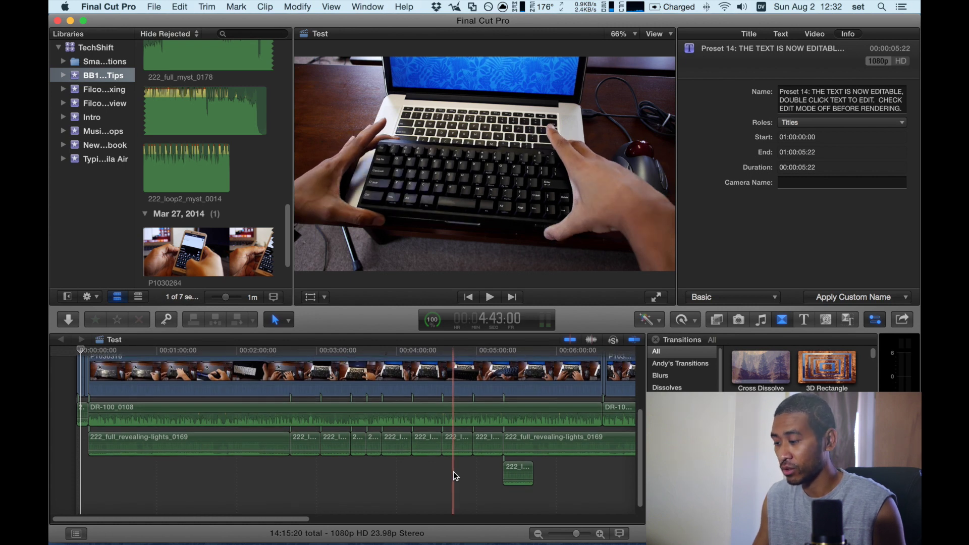
Step: Scroll back and forth along the Test timeline to inspect the clips
{"action": "scroll", "coordinate": [454, 475], "scroll_direction": "right", "scroll_amount": 8}
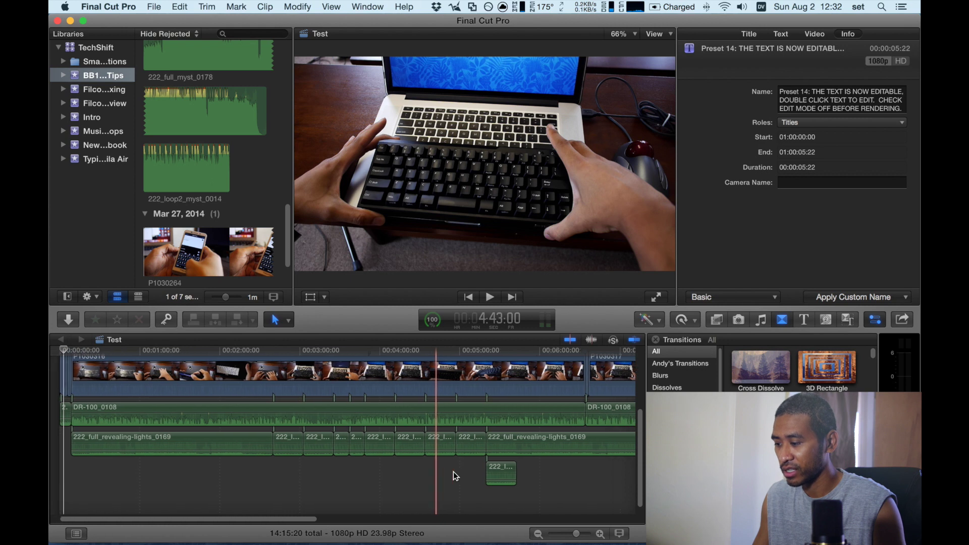
{"action": "scroll", "coordinate": [453, 474], "scroll_direction": "up", "scroll_amount": 3}
{"action": "scroll", "coordinate": [454, 475], "scroll_direction": "down", "scroll_amount": 1}
{"action": "scroll", "coordinate": [454, 475], "scroll_direction": "right", "scroll_amount": 12}
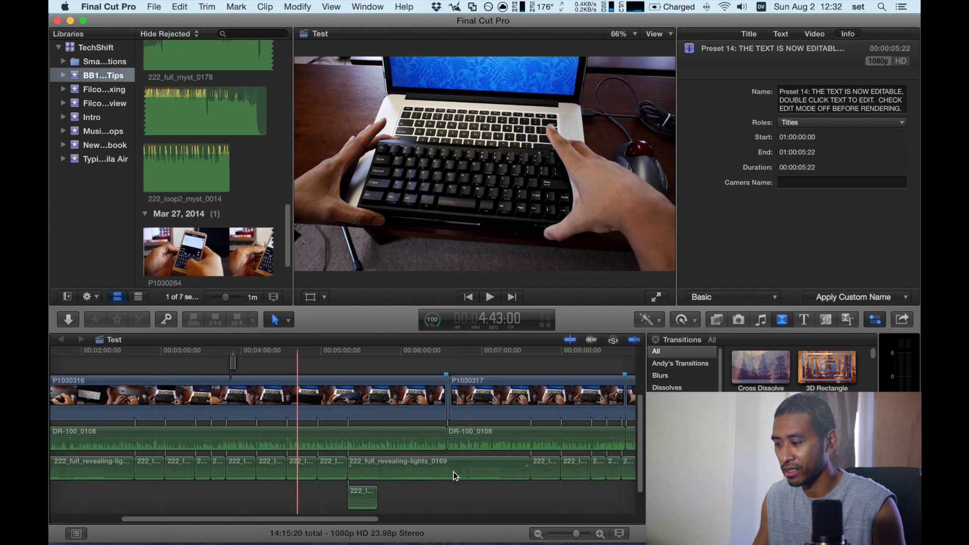
{"action": "scroll", "coordinate": [454, 475], "scroll_direction": "left", "scroll_amount": 3}
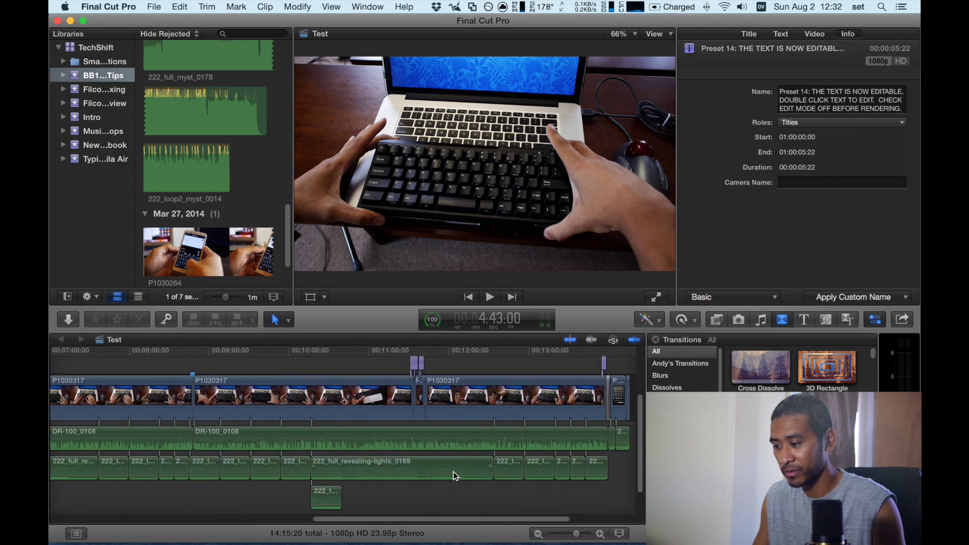
{"action": "scroll", "coordinate": [454, 475], "scroll_direction": "right", "scroll_amount": 8}
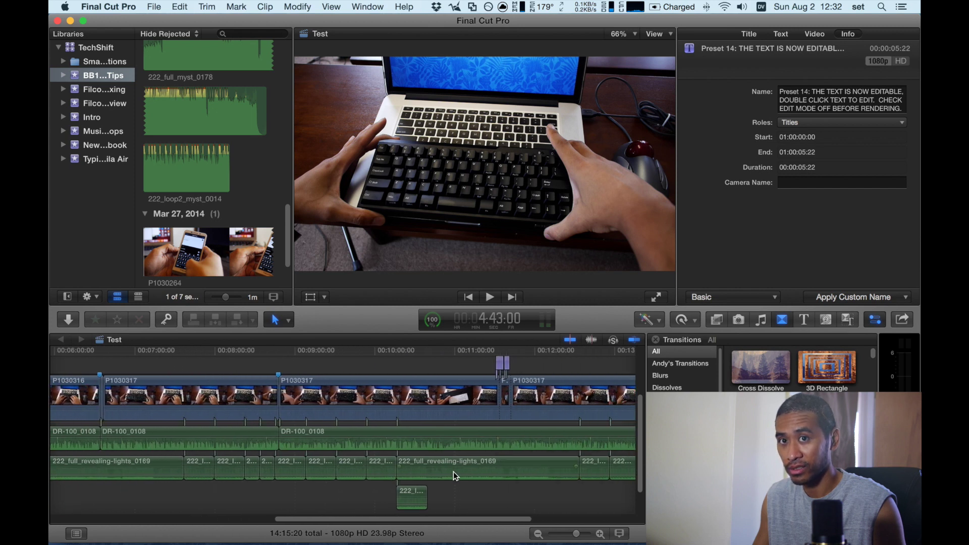
{"action": "scroll", "coordinate": [454, 474], "scroll_direction": "left", "scroll_amount": 3}
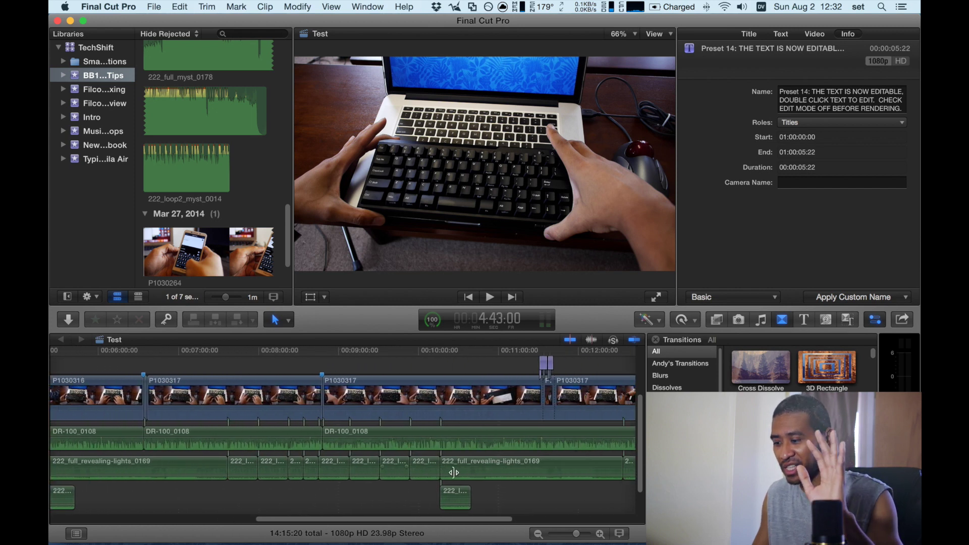
{"action": "scroll", "coordinate": [453, 473], "scroll_direction": "right", "scroll_amount": 2}
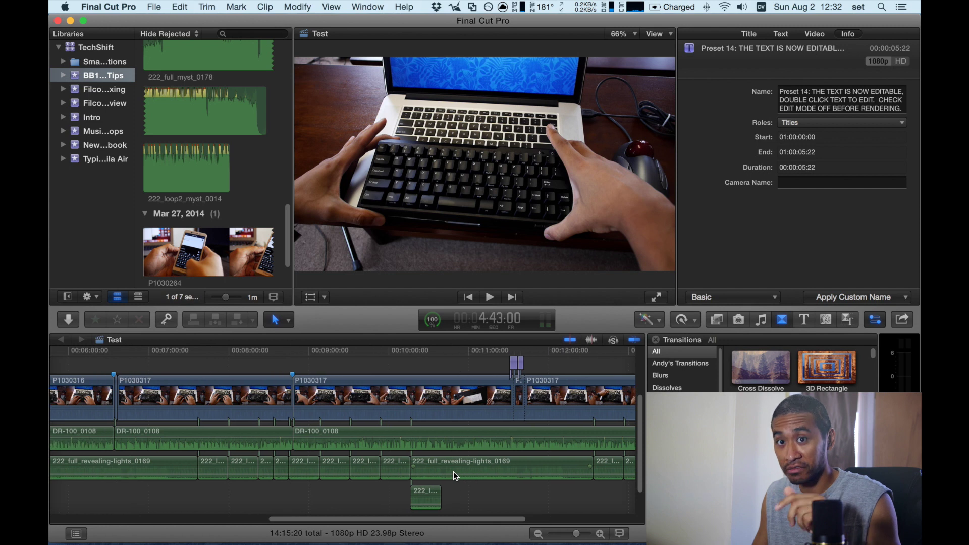
{"action": "scroll", "coordinate": [453, 472], "scroll_direction": "right", "scroll_amount": 12}
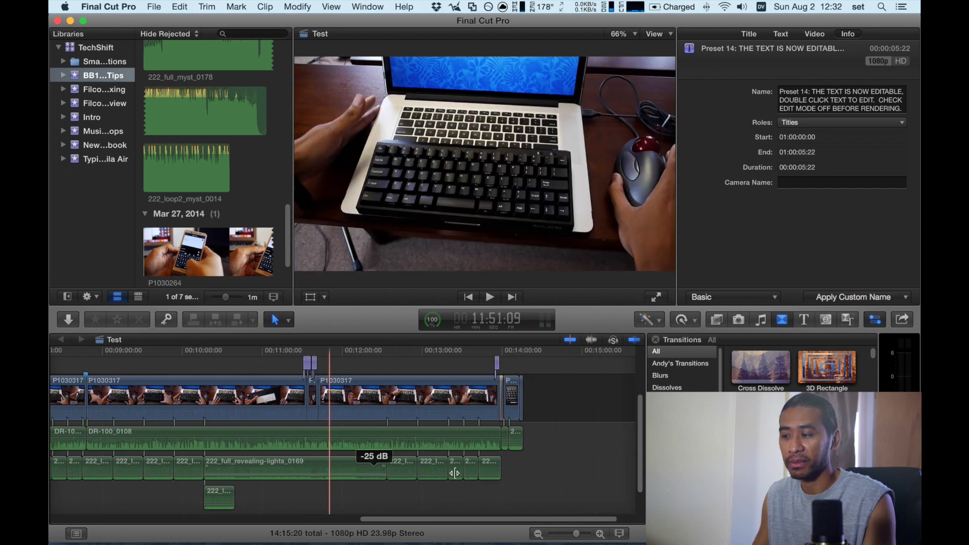
{"action": "scroll", "coordinate": [453, 472], "scroll_direction": "left", "scroll_amount": 3}
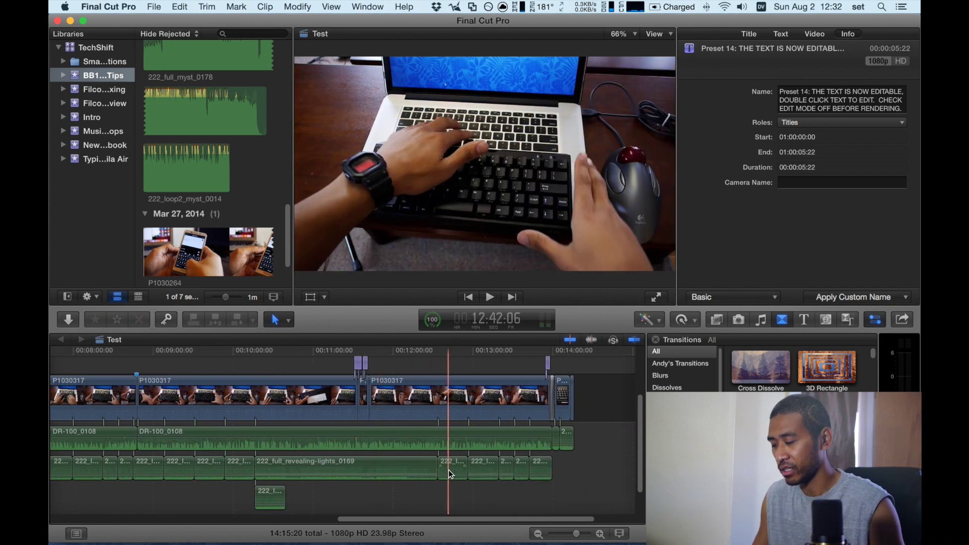
Step: Zoom the timeline in around 12:30 and back out until the whole project fits
{"action": "key", "text": "super+equal"}
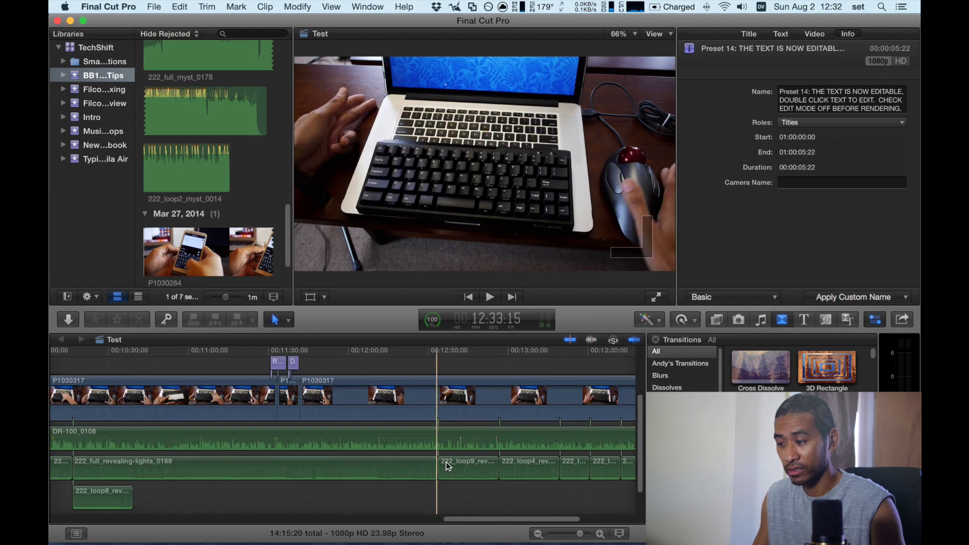
{"action": "key", "text": "super+minus"}
{"action": "key", "text": "super+equal"}
{"action": "key", "text": "super+equal"}
{"action": "key", "text": "super+equal"}
{"action": "key", "text": "super+equal"}
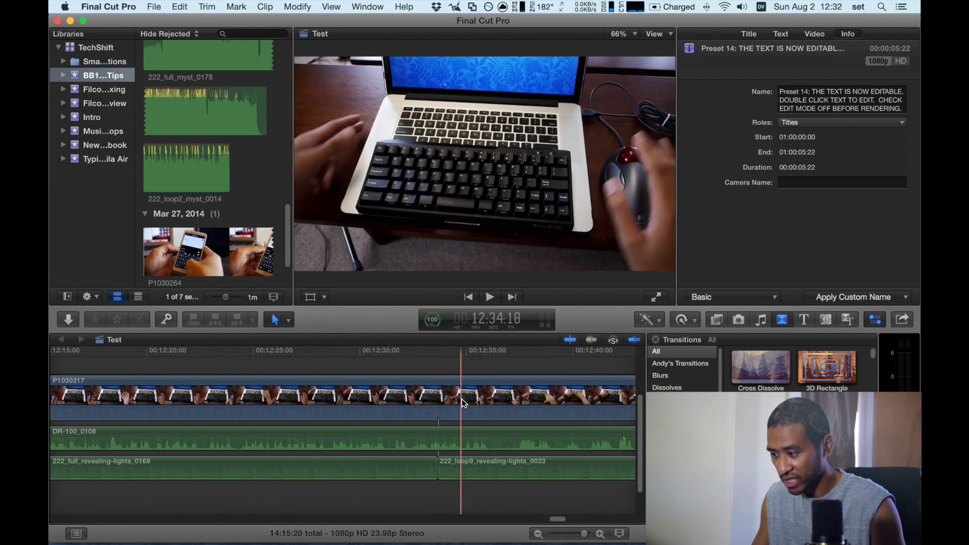
{"action": "key", "text": "super+minus"}
{"action": "key", "text": "super+minus"}
{"action": "key", "text": "super+minus"}
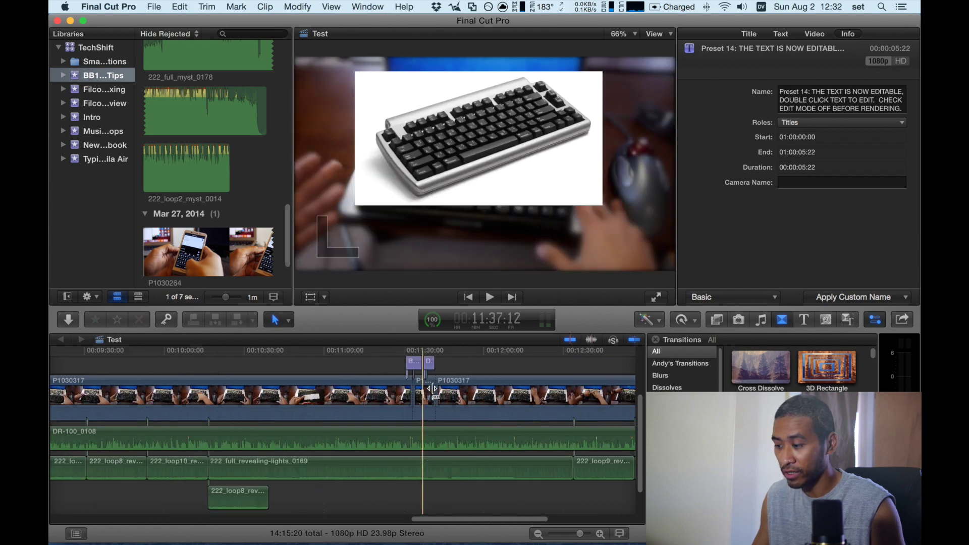
{"action": "key", "text": "super+minus"}
{"action": "key", "text": "super+minus"}
{"action": "key", "text": "super+minus"}
{"action": "key", "text": "super+minus"}
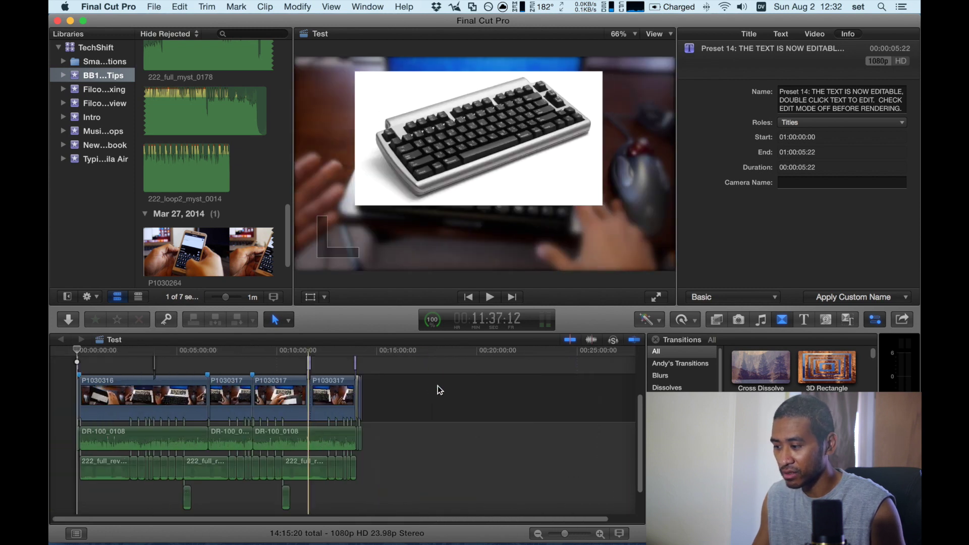
{"action": "left_click", "coordinate": [438, 386]}
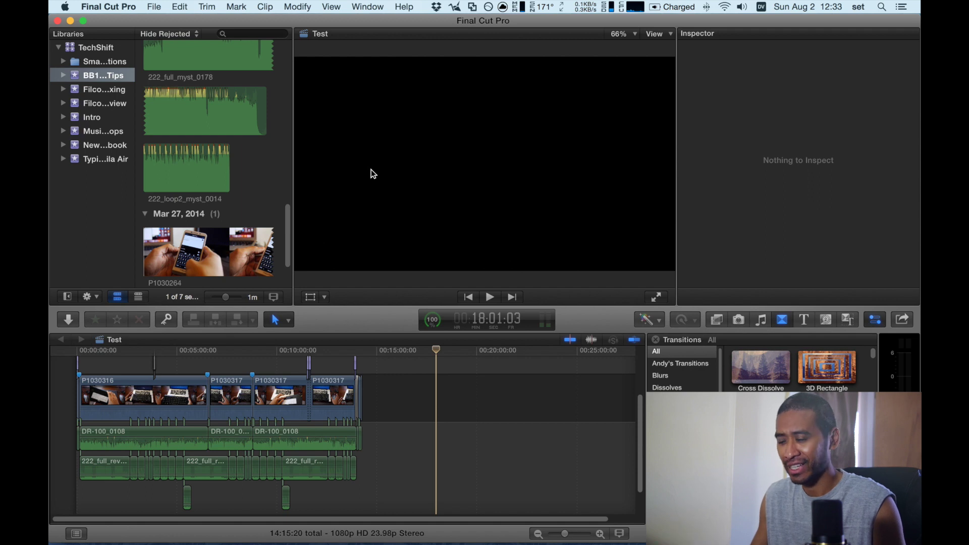
Step: Return the playhead to the project start, then park it past the last clip so the viewer goes black
{"action": "key", "text": "Home"}
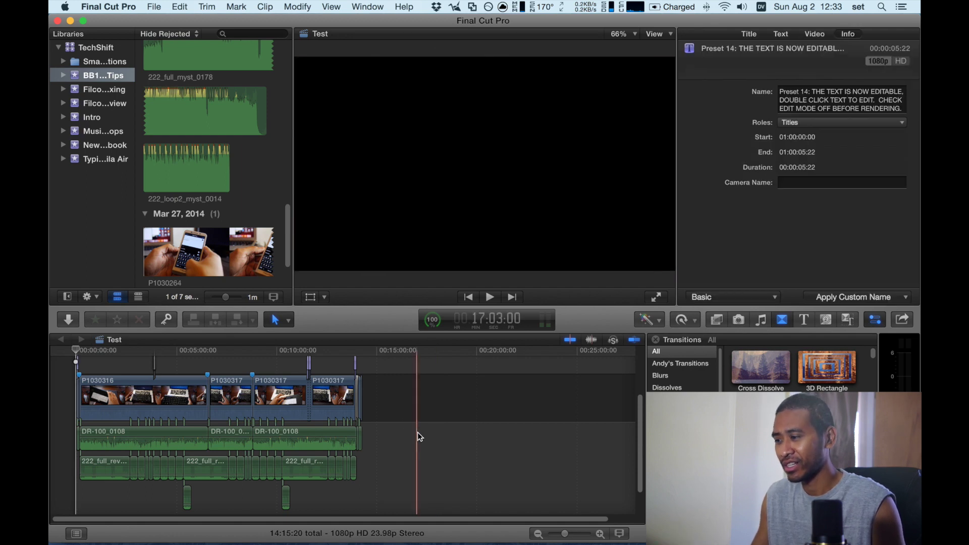
{"action": "left_click", "coordinate": [417, 435]}
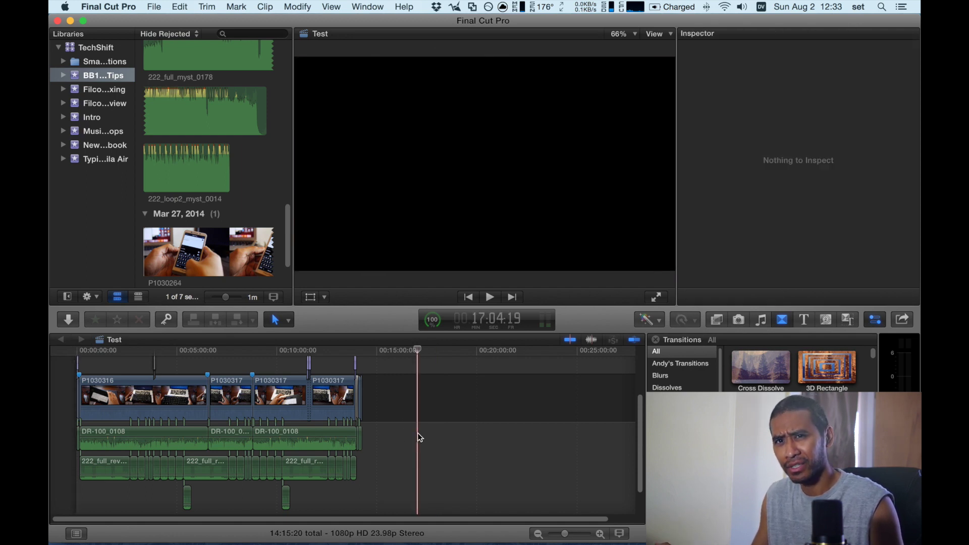